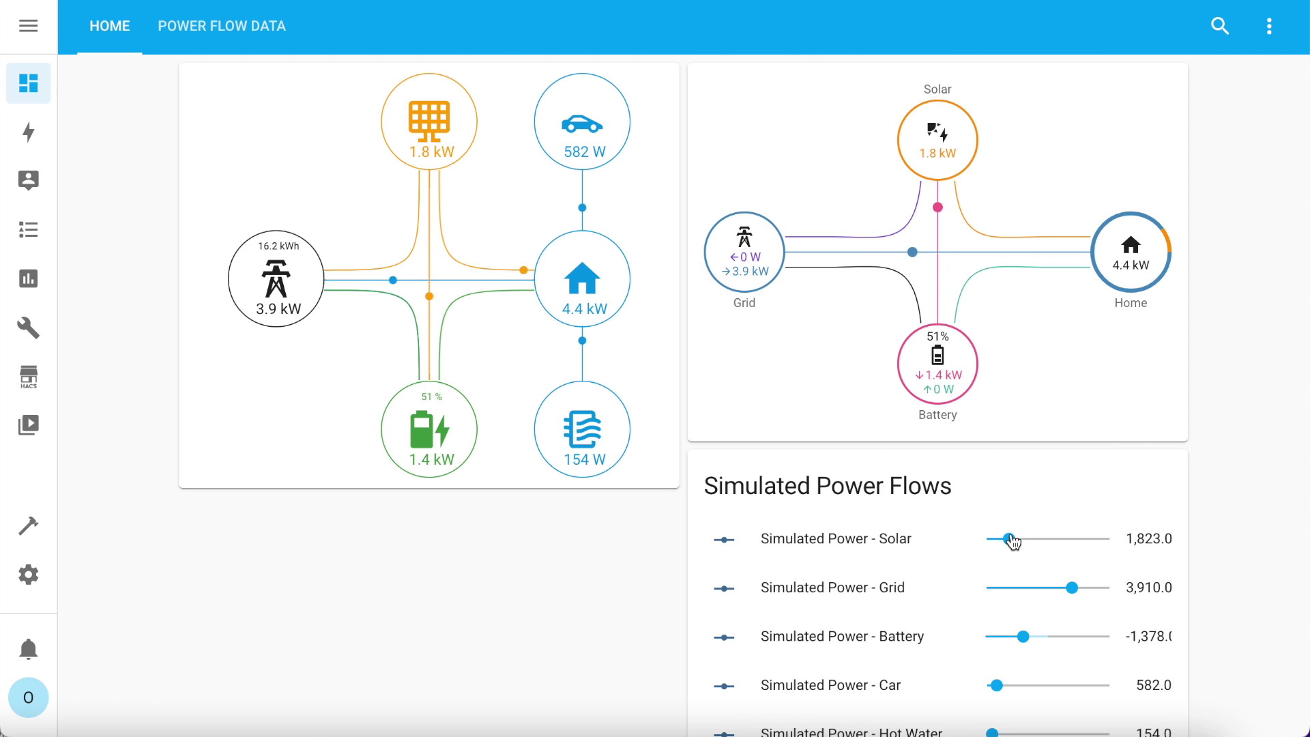
Step: Raise simulated solar power to about 3,559 W and set simulated battery power to 343 W
{"action": "left_click_drag", "start_coordinate": [1009, 539], "coordinate": [1030, 539]}
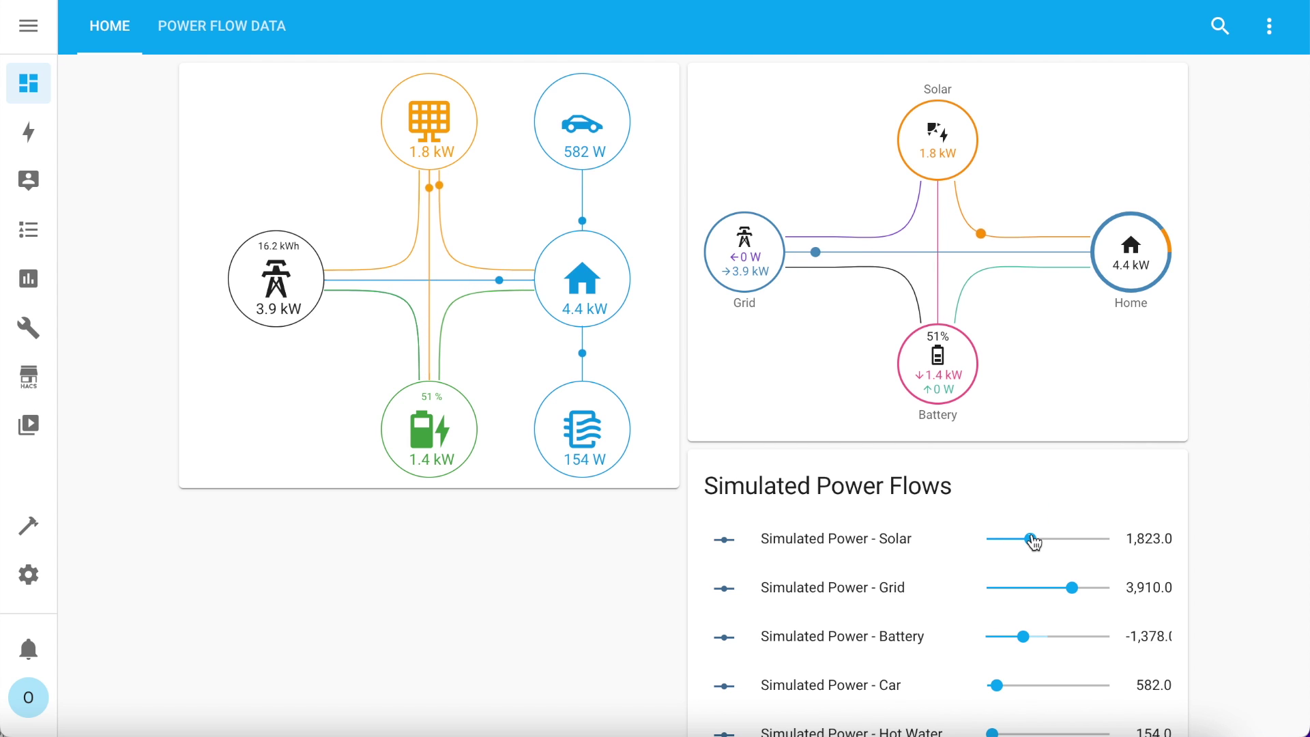
{"action": "left_click_drag", "start_coordinate": [1023, 636], "coordinate": [1054, 636]}
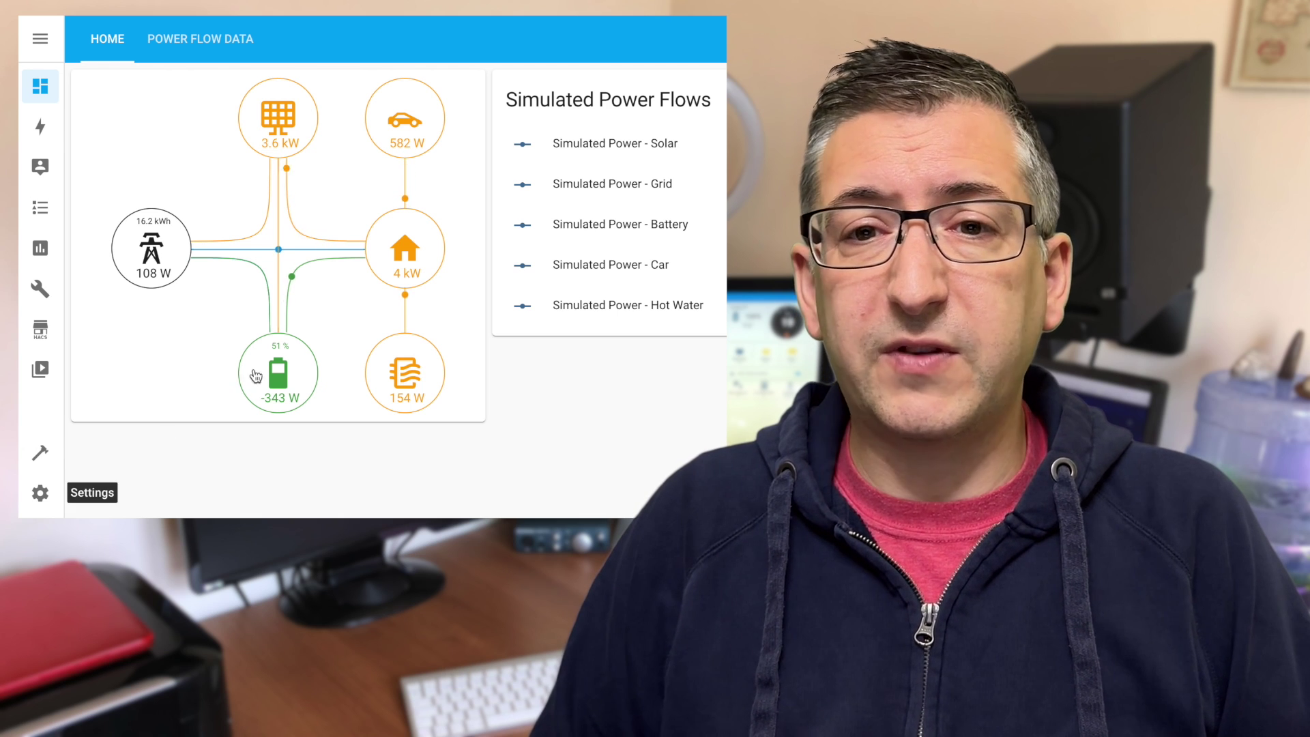
Step: Open the Home Power more-info dialog from the home circle on the power flow card
{"action": "left_click", "coordinate": [412, 255]}
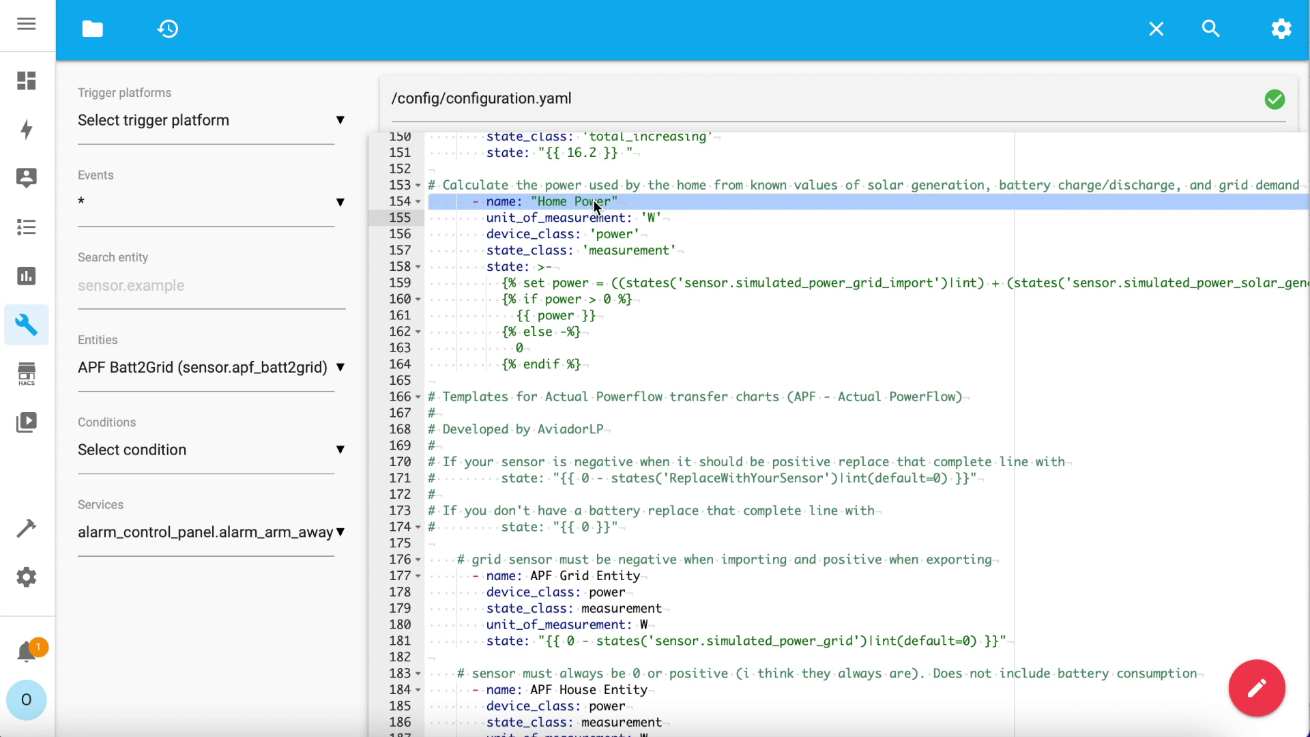
Step: Highlight the grid import, solar generation, grid export and battery sensors in the Home Power formula
{"action": "double_click", "coordinate": [854, 282]}
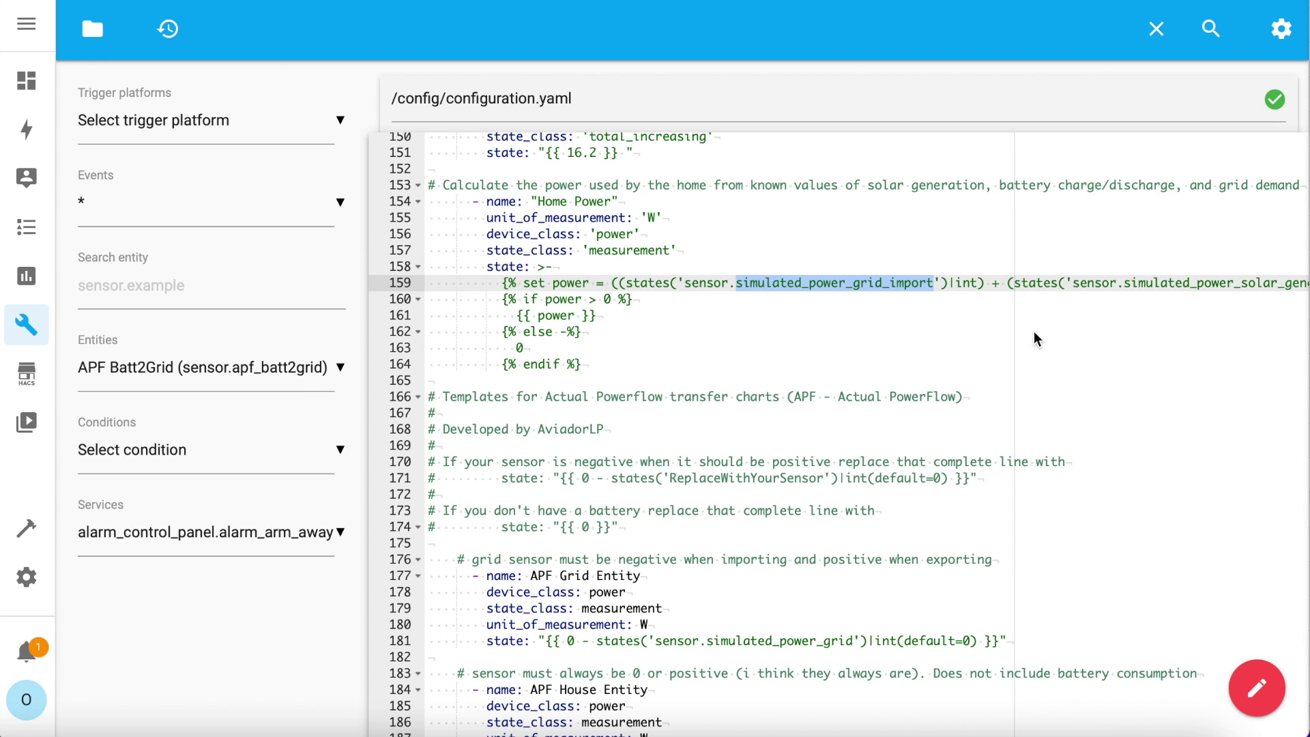
{"action": "double_click", "coordinate": [1200, 283]}
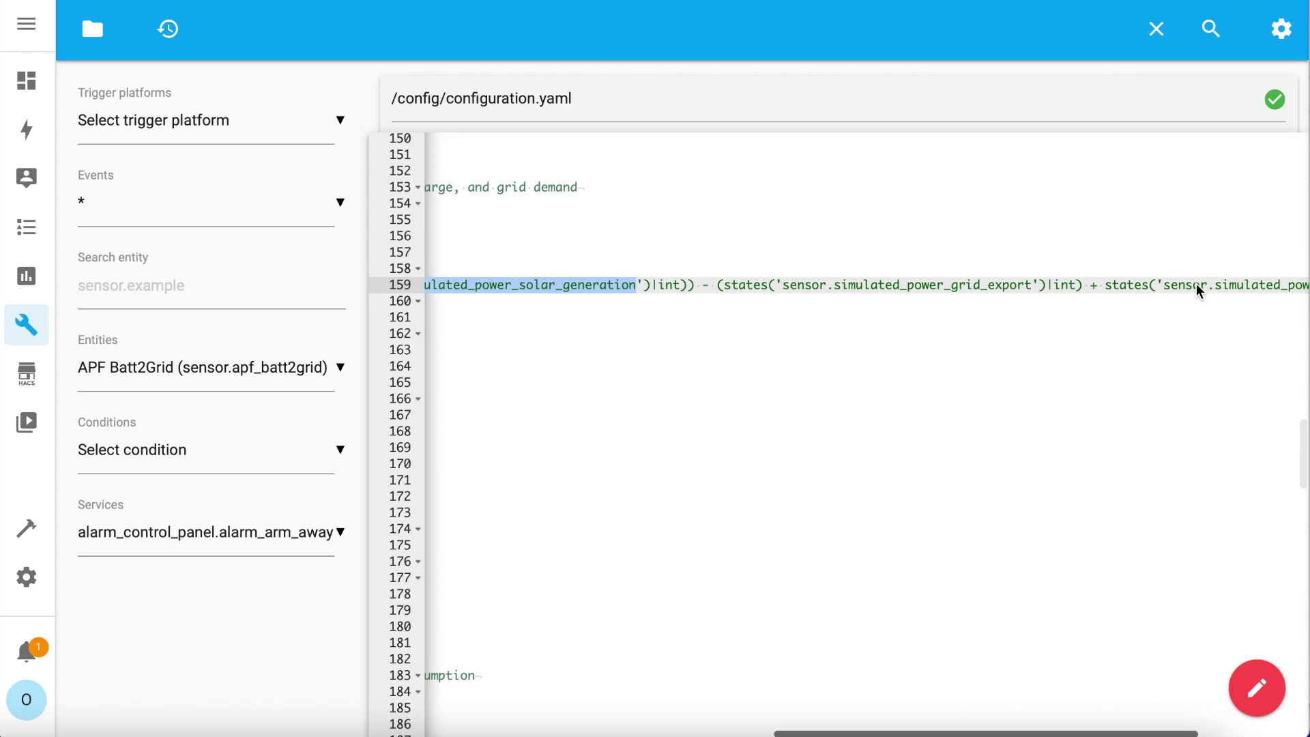
{"action": "double_click", "coordinate": [919, 287]}
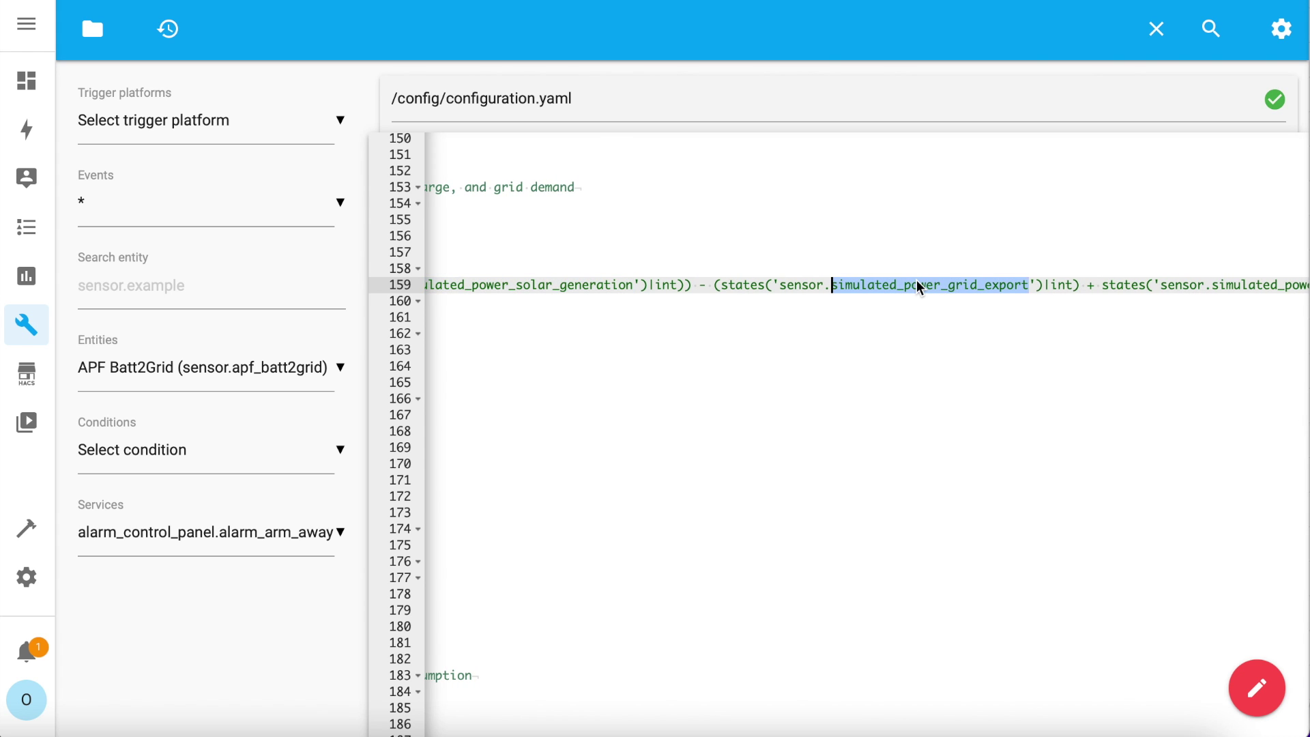
{"action": "scroll", "coordinate": [918, 288], "scroll_direction": "right", "scroll_amount": 4}
{"action": "double_click", "coordinate": [1102, 290]}
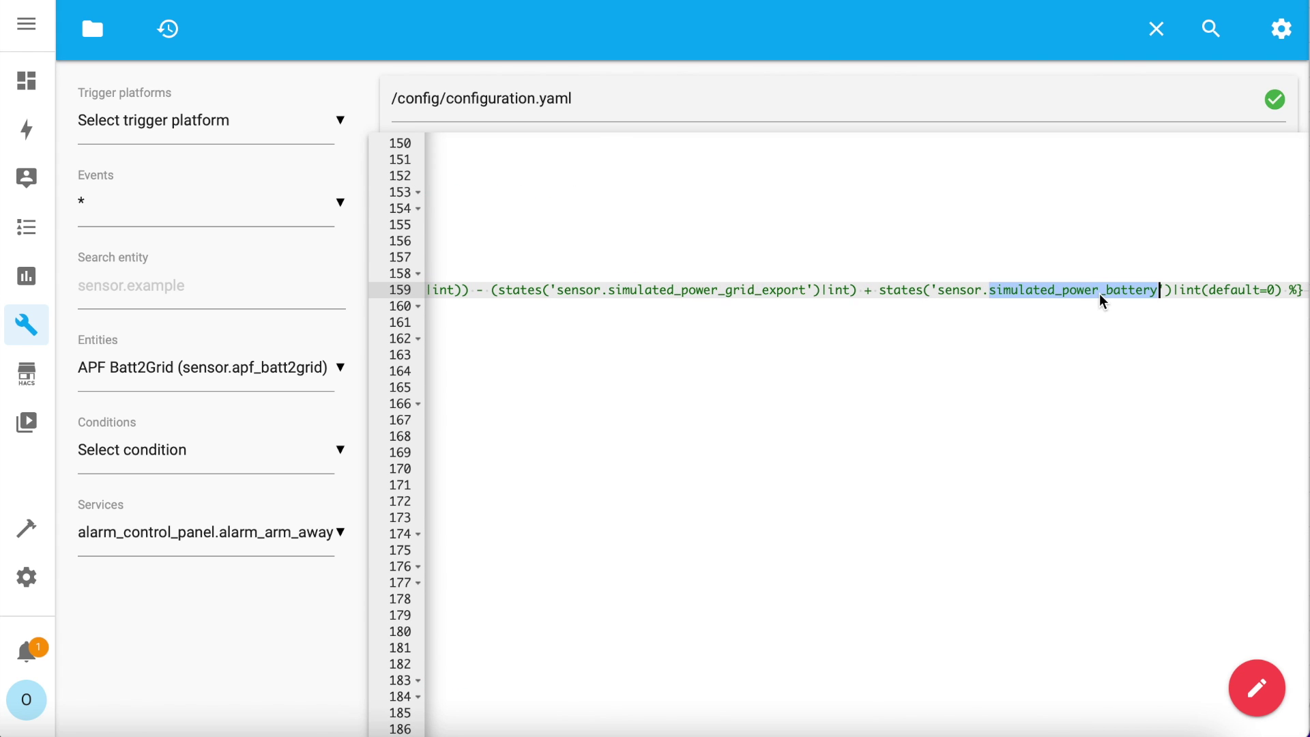
{"action": "left_click", "coordinate": [1102, 306]}
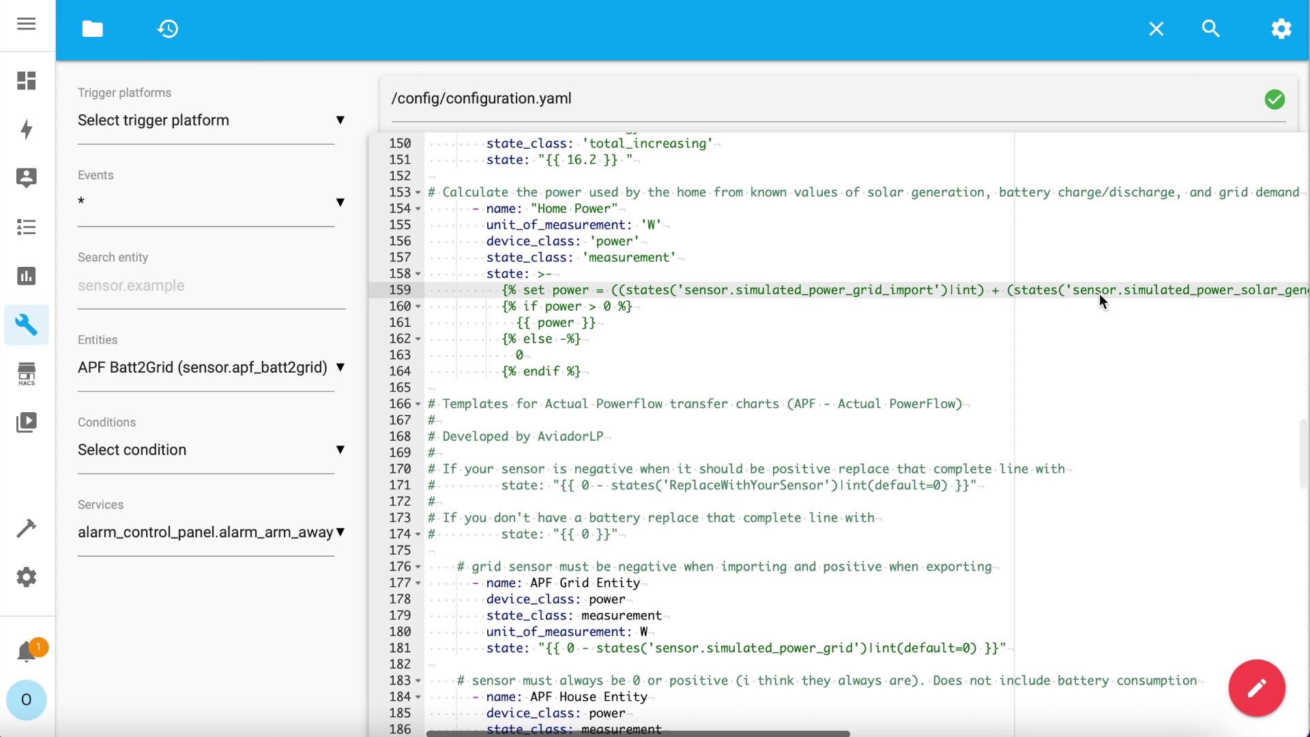
Step: Highlight the if power > 0 condition, the {{ power }} output and the else-0 branch
{"action": "left_click", "coordinate": [429, 314], "text": "shift"}
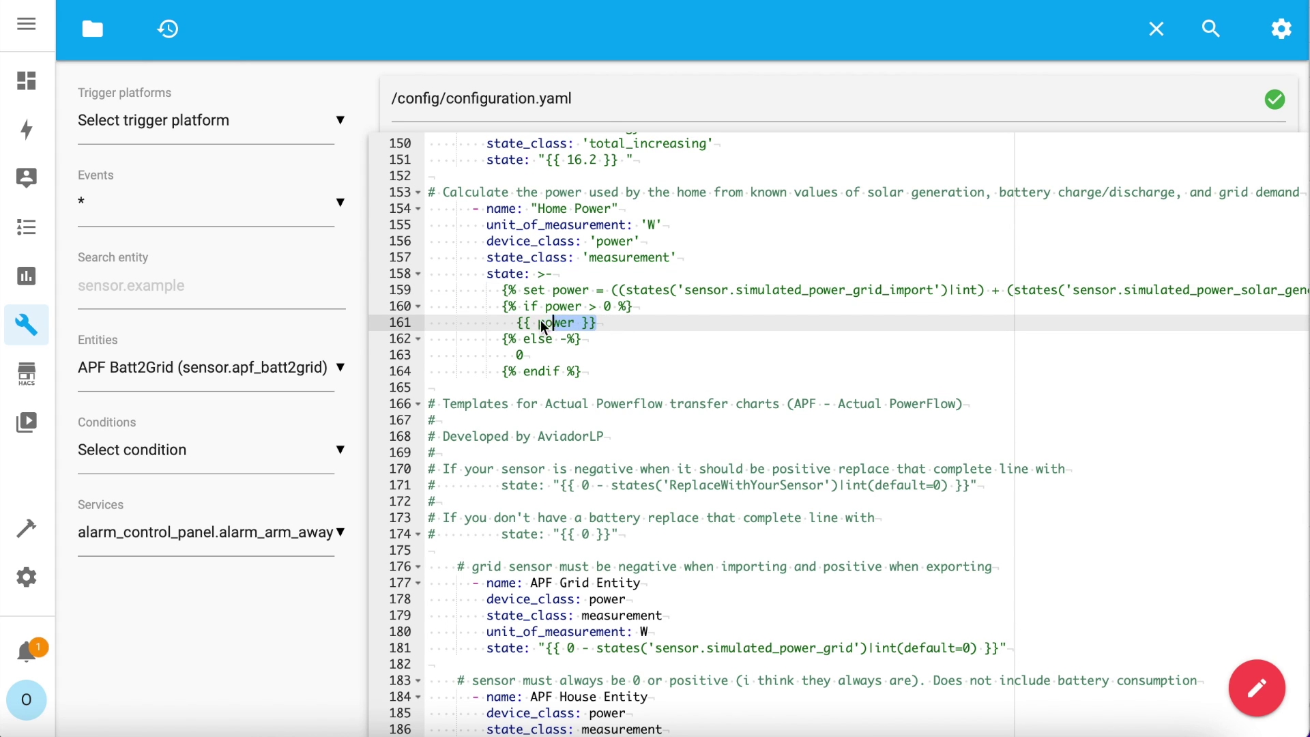
{"action": "left_click_drag", "start_coordinate": [543, 325], "coordinate": [517, 327]}
{"action": "left_click_drag", "start_coordinate": [592, 373], "coordinate": [413, 339]}
{"action": "double_click", "coordinate": [839, 290]}
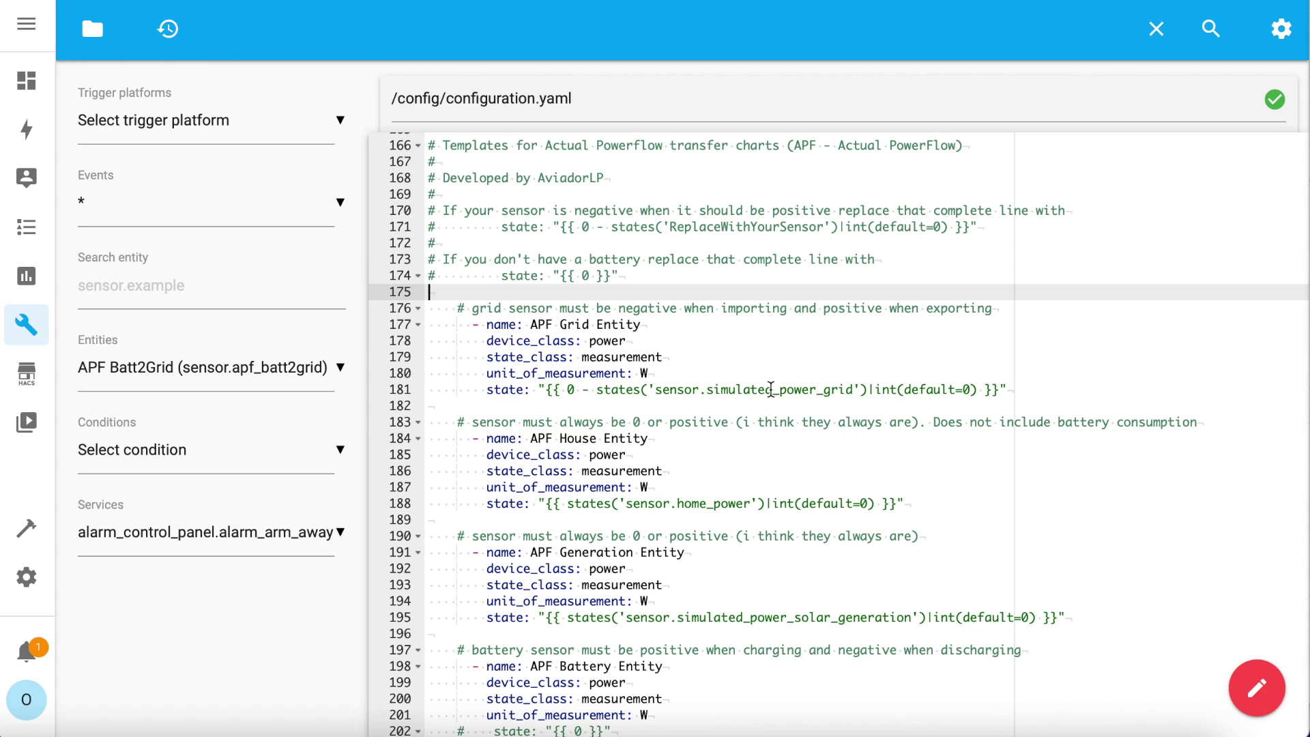
{"action": "double_click", "coordinate": [771, 389]}
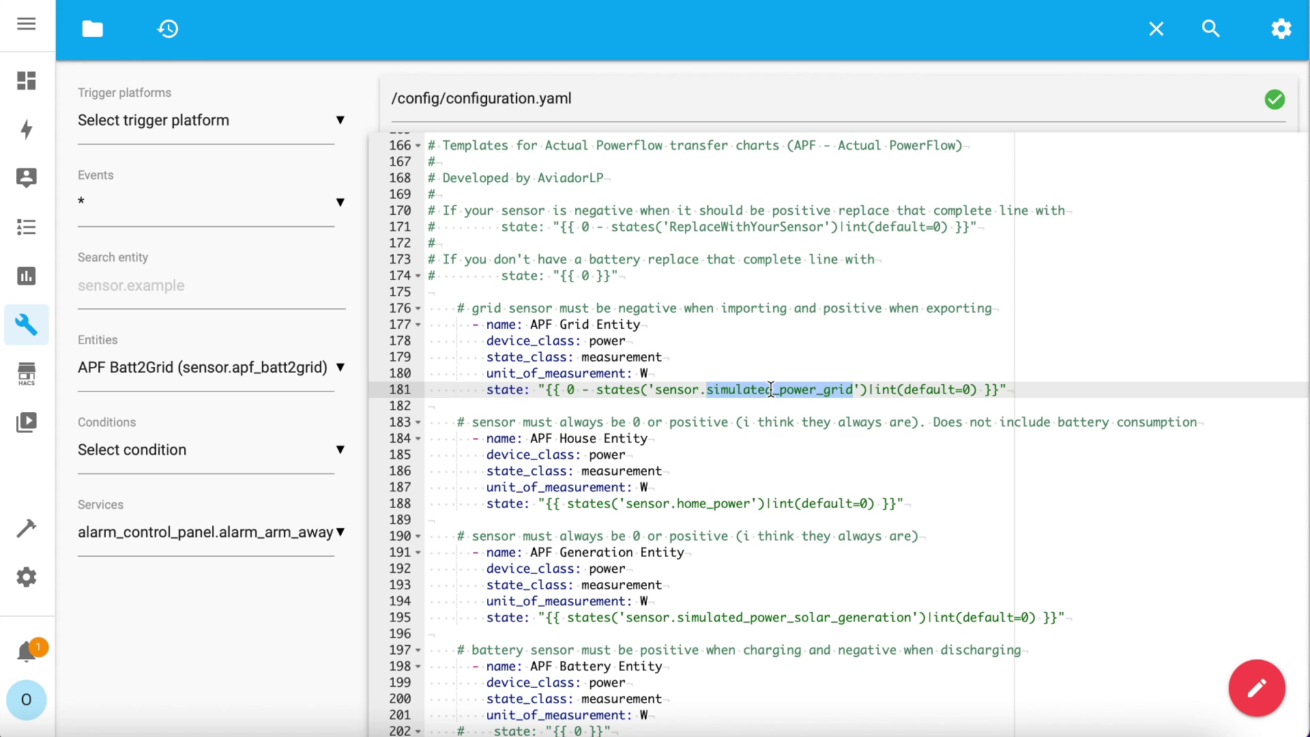
{"action": "left_click_drag", "start_coordinate": [596, 390], "coordinate": [568, 389]}
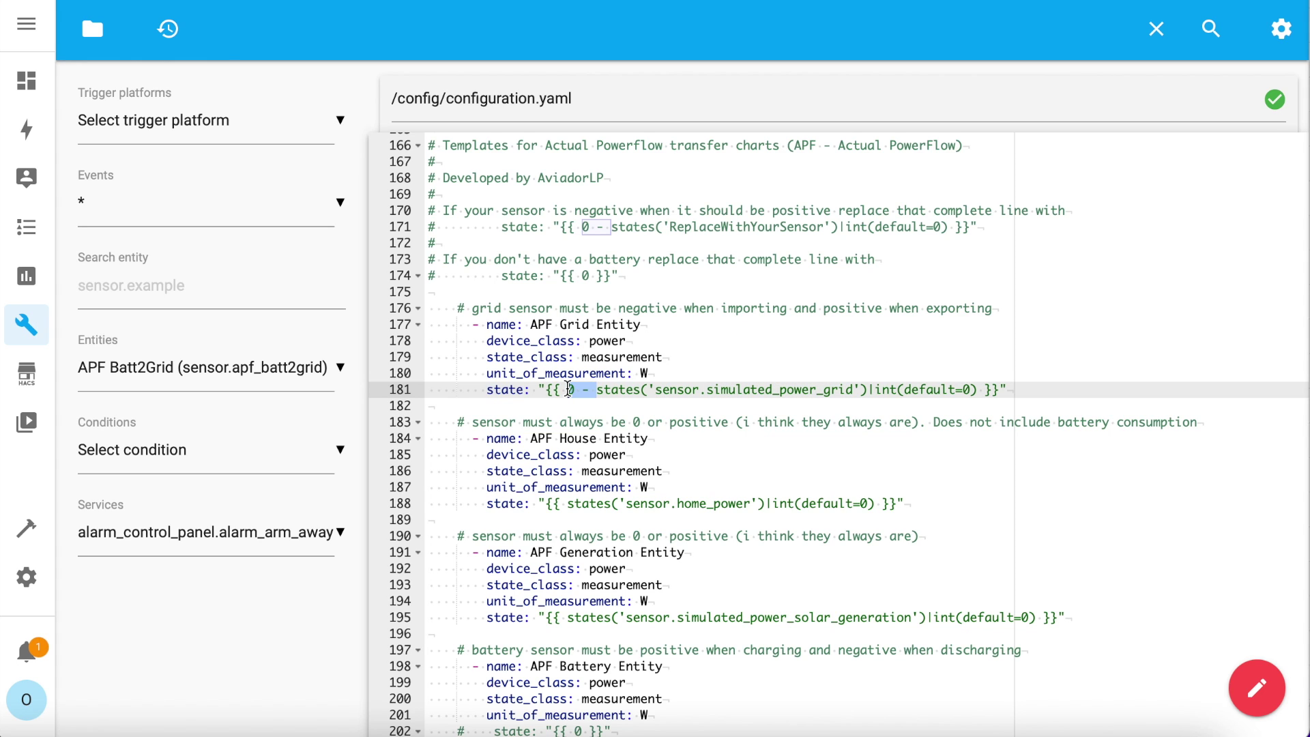
{"action": "left_click_drag", "start_coordinate": [647, 439], "coordinate": [528, 441]}
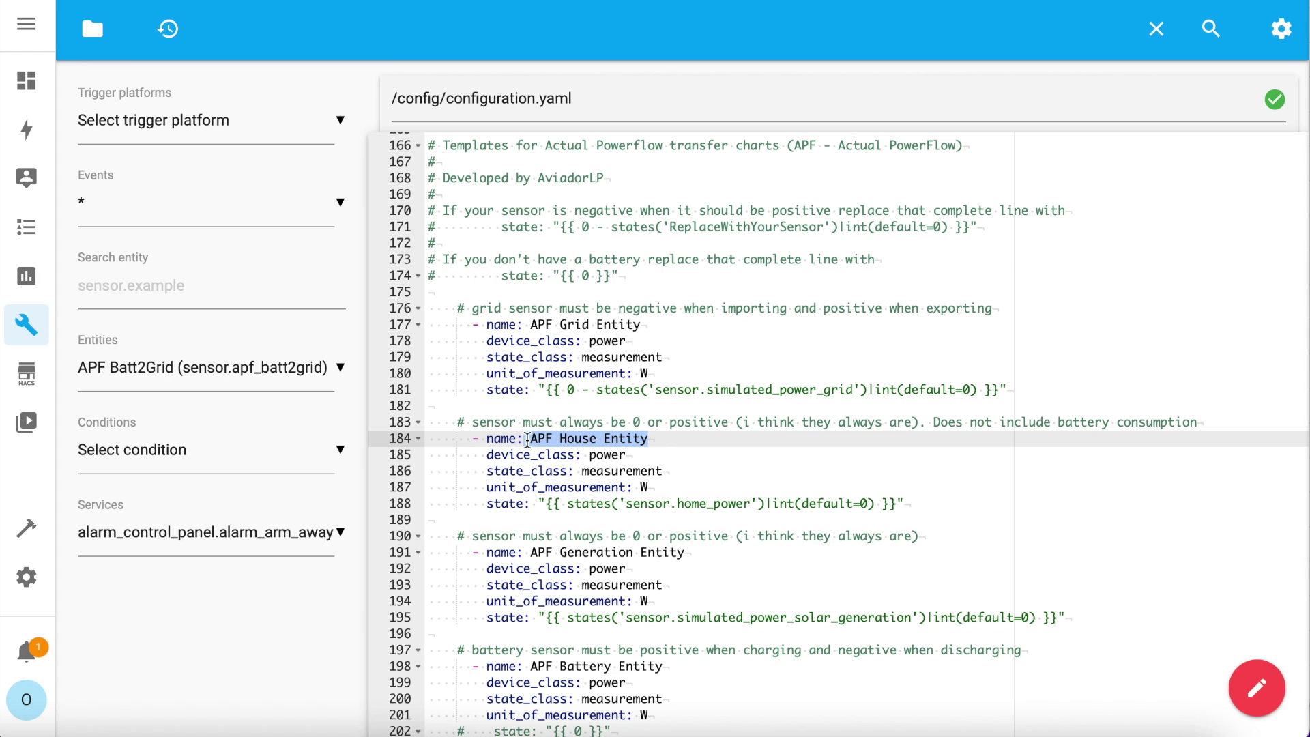
{"action": "scroll", "coordinate": [527, 439], "scroll_direction": "down", "scroll_amount": 3}
{"action": "double_click", "coordinate": [913, 452]}
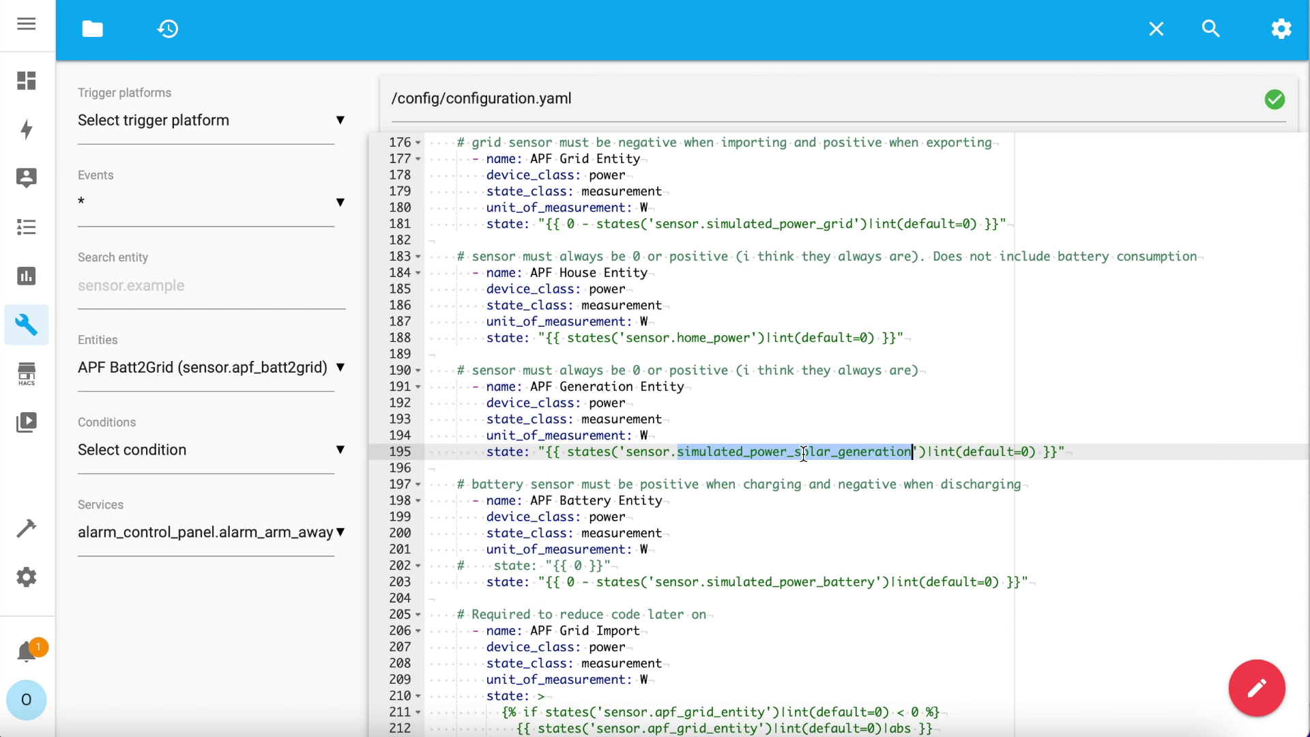
{"action": "double_click", "coordinate": [778, 580]}
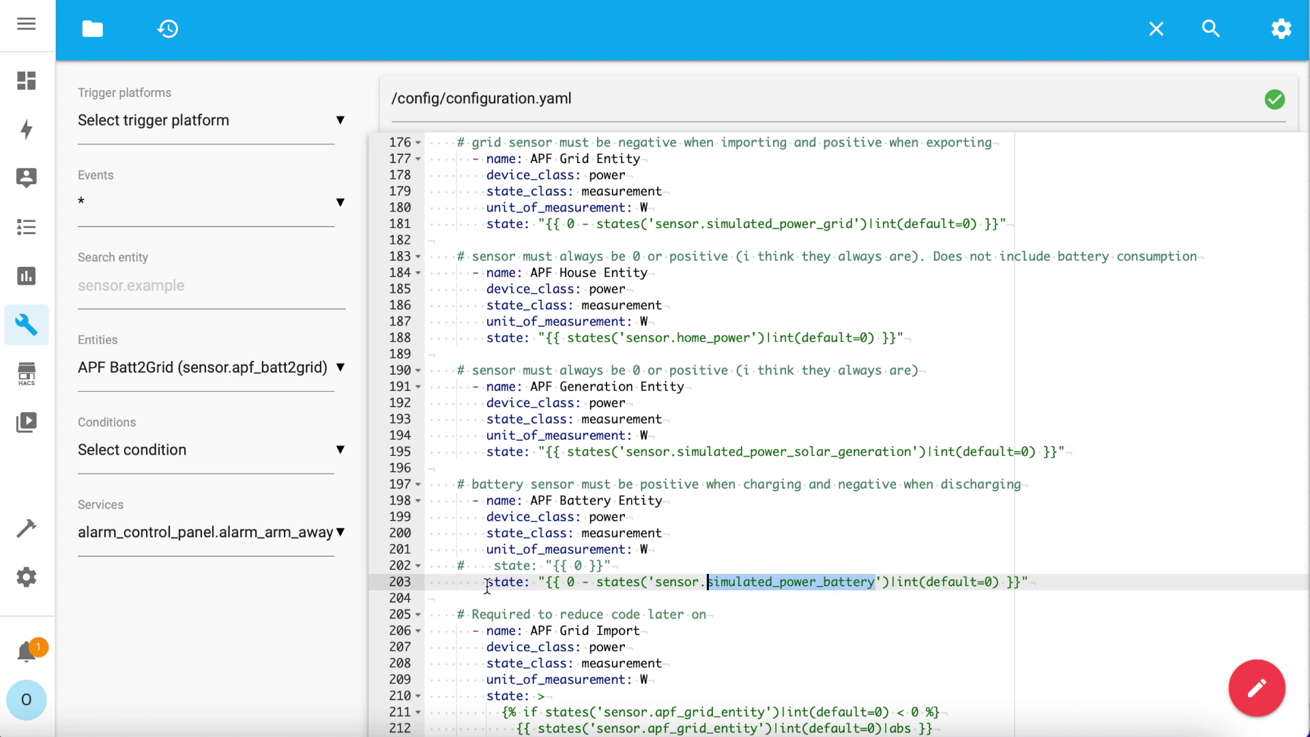
{"action": "left_click", "coordinate": [488, 581]}
{"action": "left_click", "coordinate": [565, 567]}
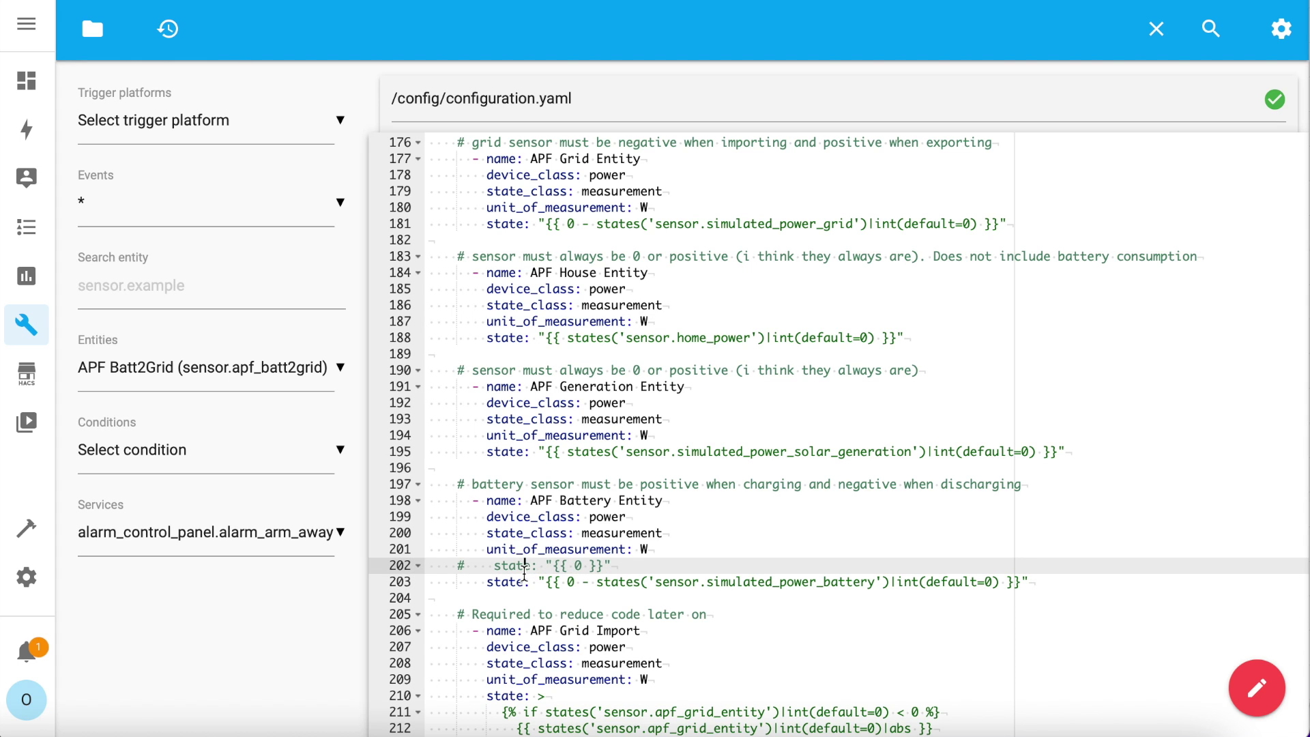
{"action": "left_click_drag", "start_coordinate": [613, 566], "coordinate": [480, 565]}
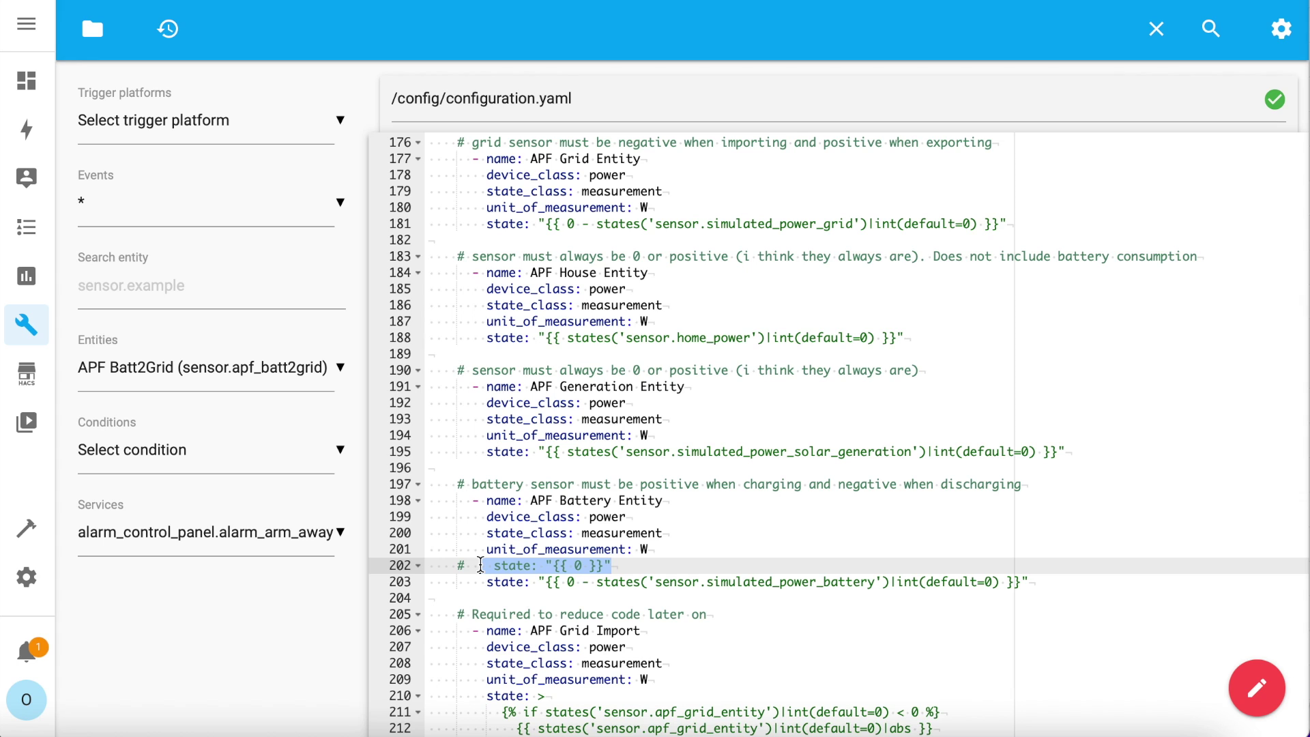
{"action": "scroll", "coordinate": [480, 565], "scroll_direction": "down", "scroll_amount": 5}
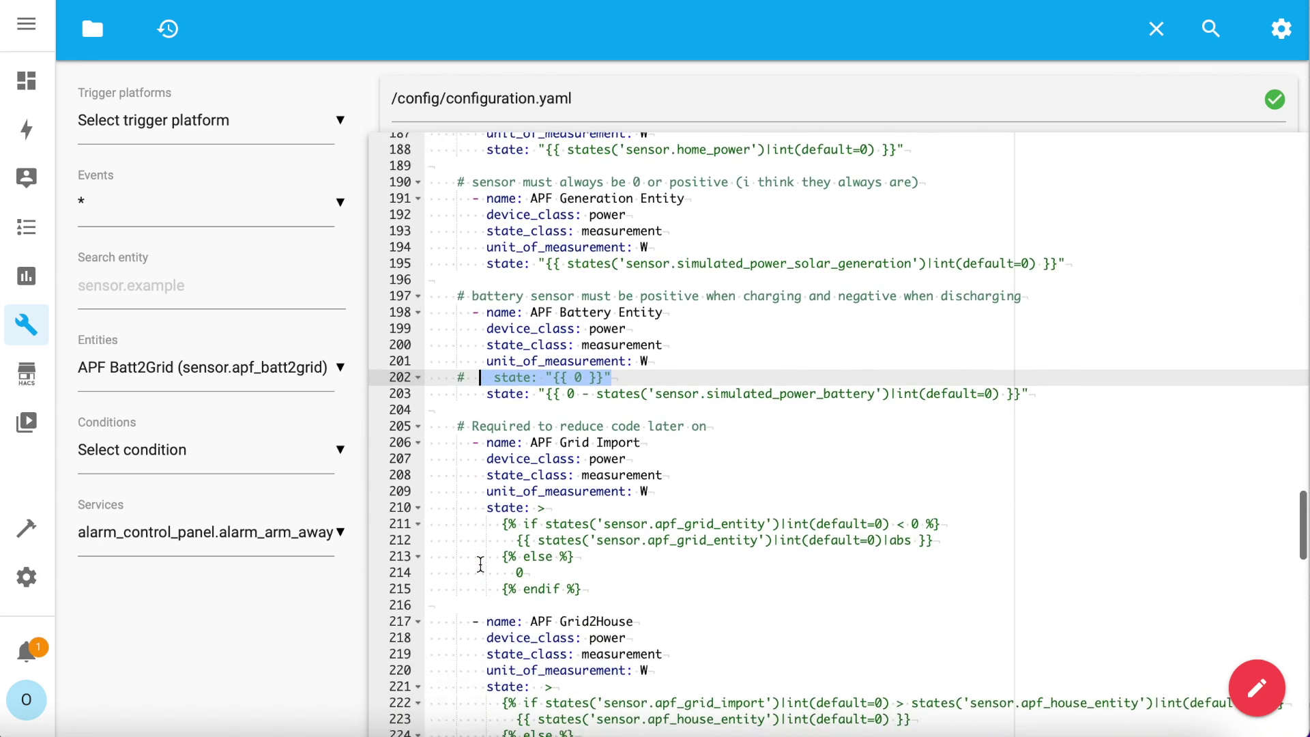
{"action": "scroll", "coordinate": [480, 565], "scroll_direction": "down", "scroll_amount": 5}
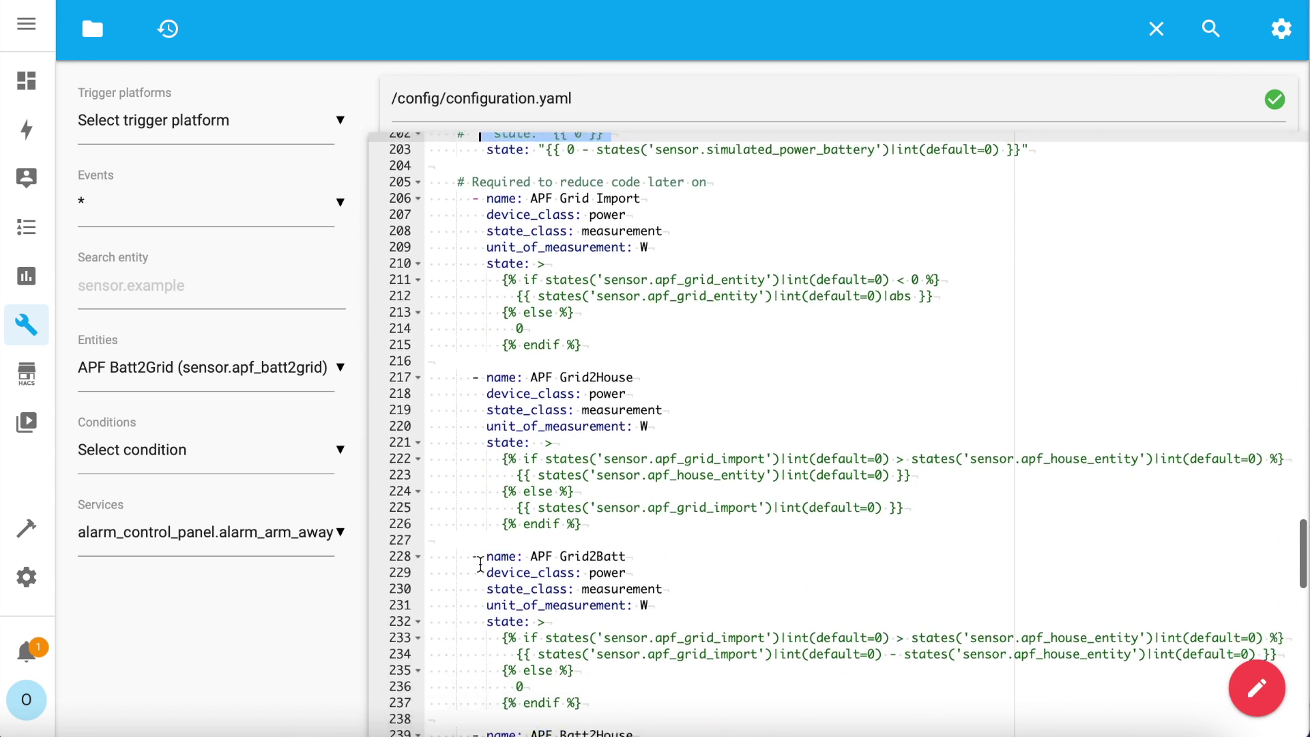
{"action": "scroll", "coordinate": [480, 565], "scroll_direction": "down", "scroll_amount": 3}
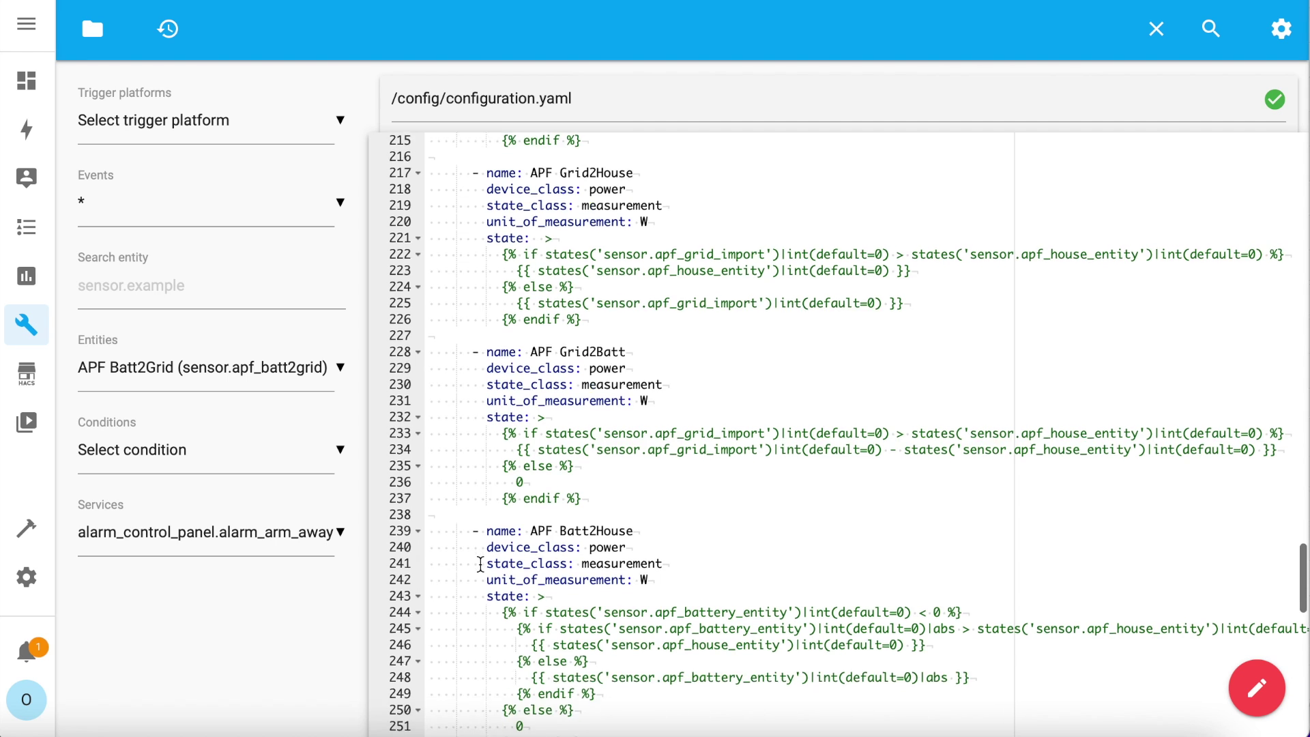
{"action": "scroll", "coordinate": [480, 565], "scroll_direction": "down", "scroll_amount": 1}
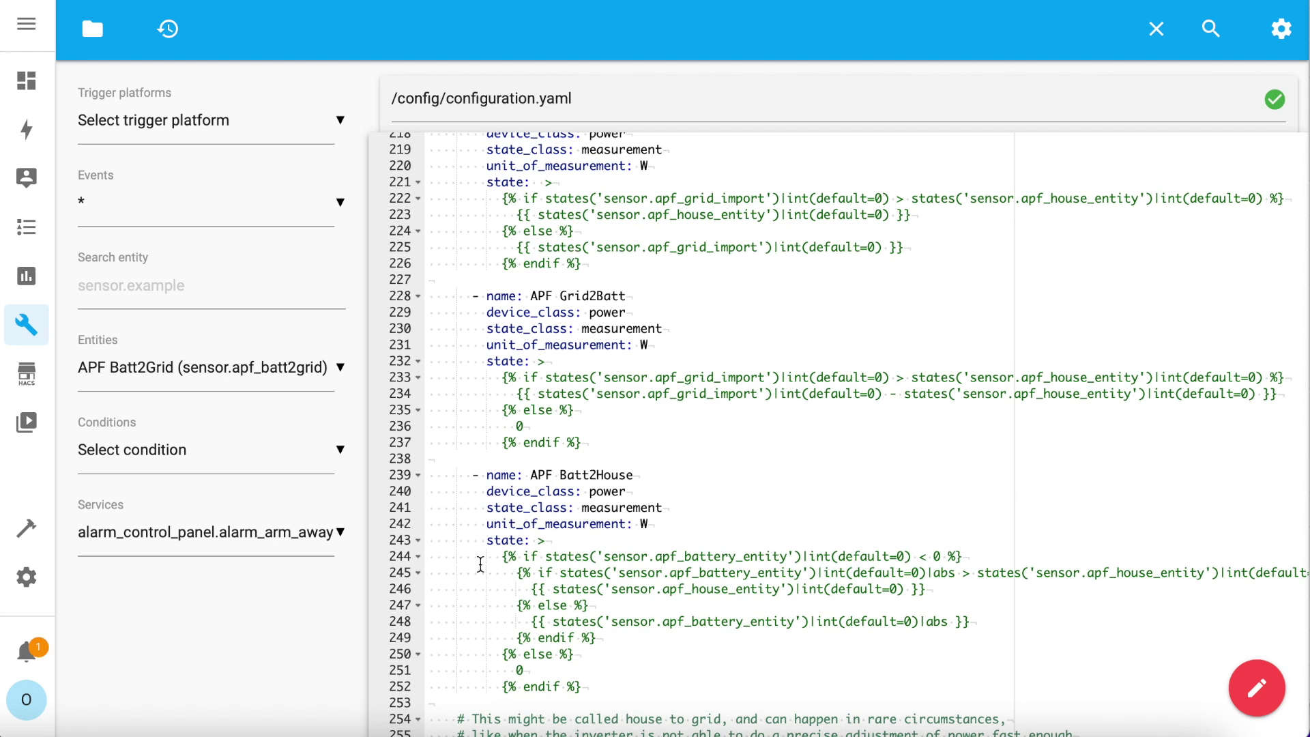
Step: Search the HACS Frontend repositories for 'tesla'
{"action": "left_click", "coordinate": [27, 25]}
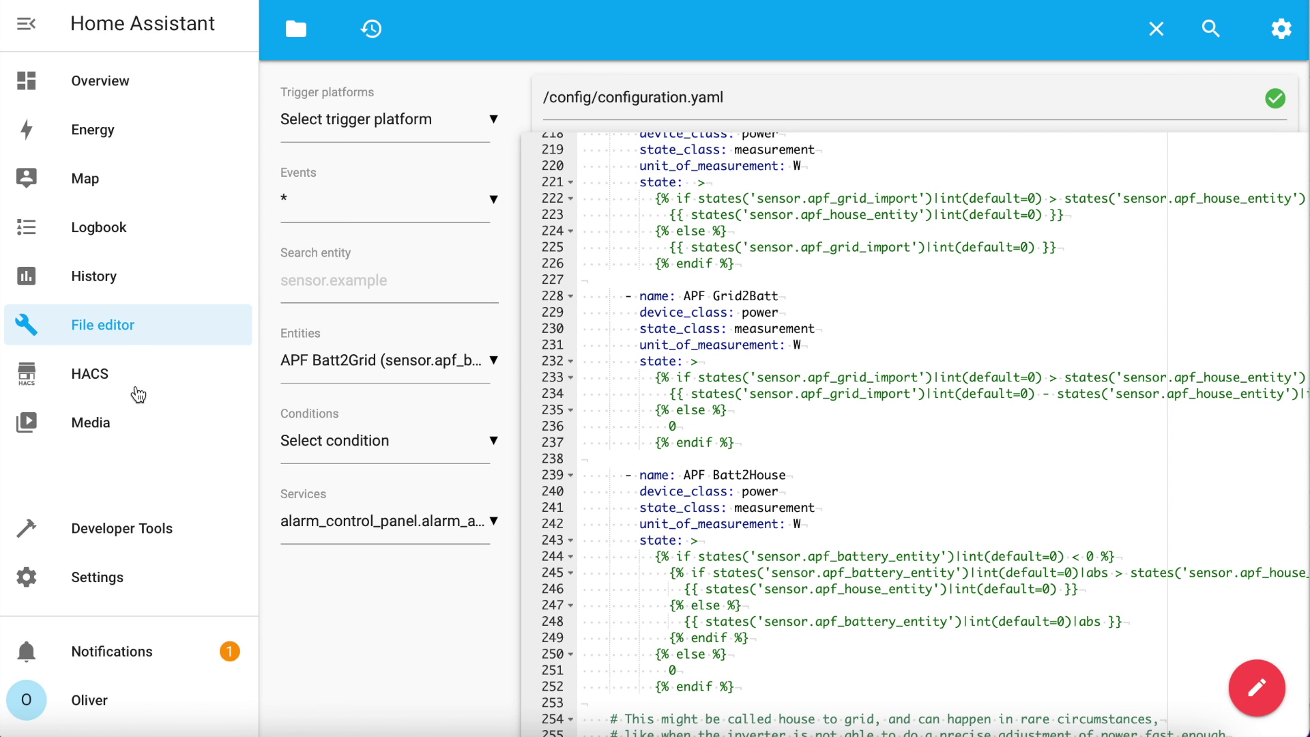
{"action": "left_click", "coordinate": [90, 375]}
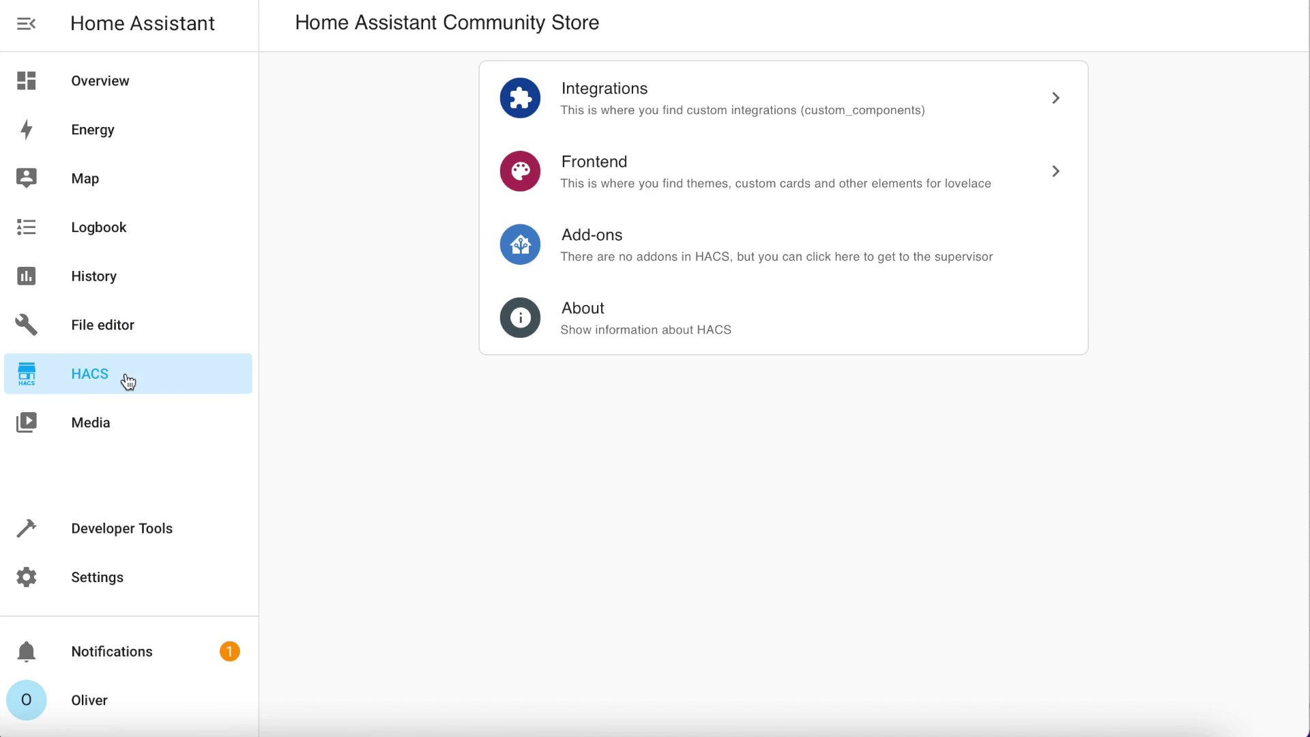
{"action": "left_click", "coordinate": [640, 181]}
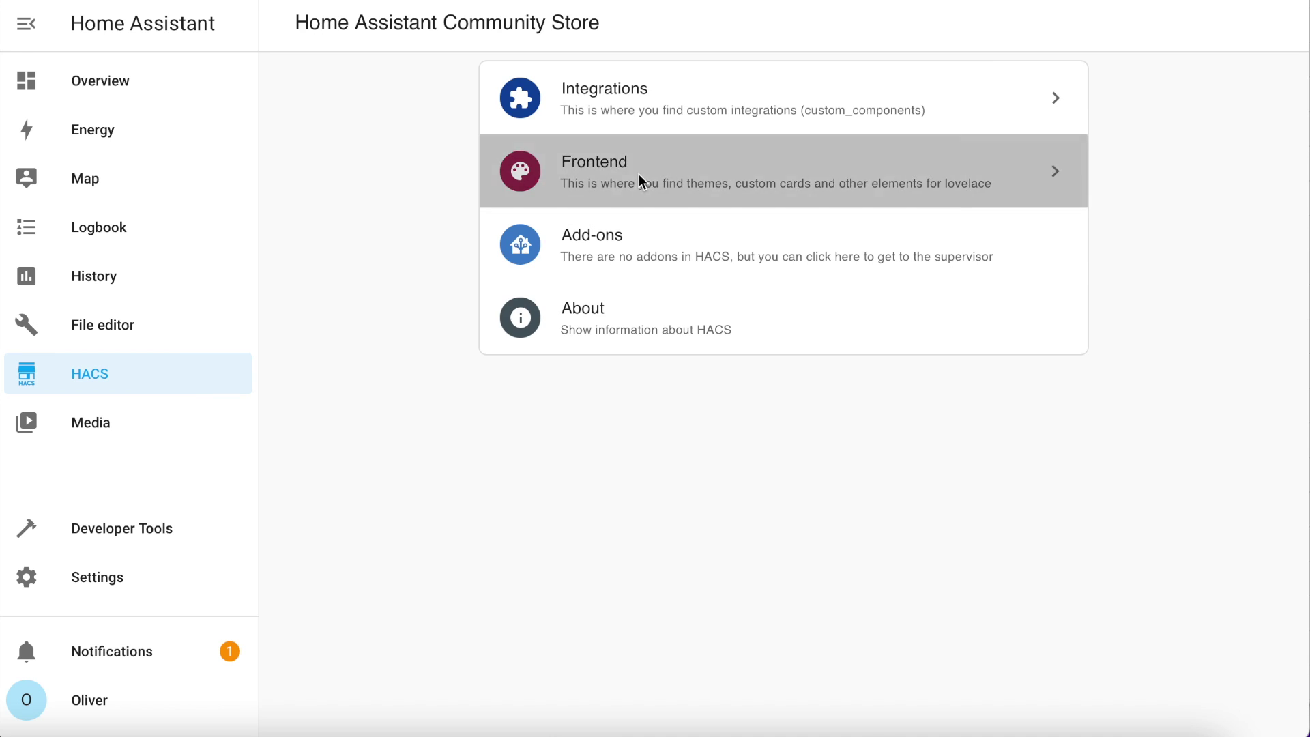
{"action": "left_click", "coordinate": [1078, 701]}
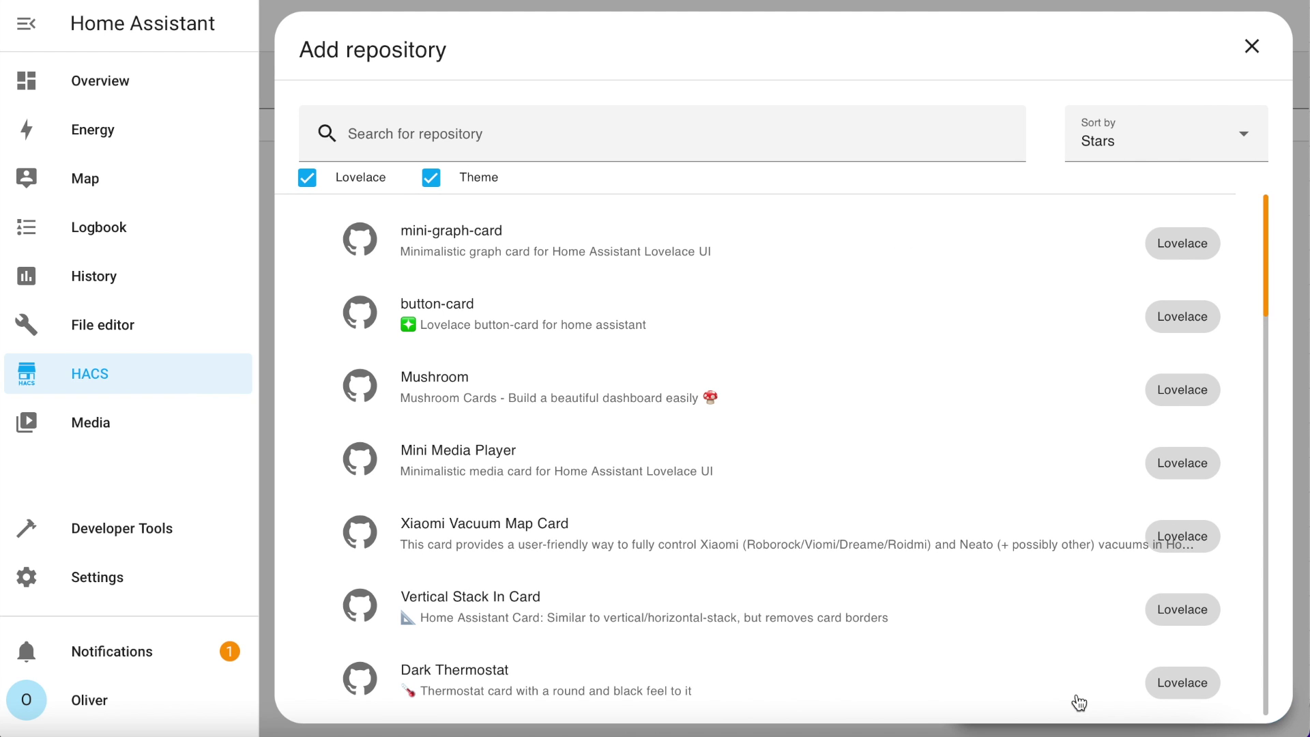
{"action": "left_click", "coordinate": [493, 139]}
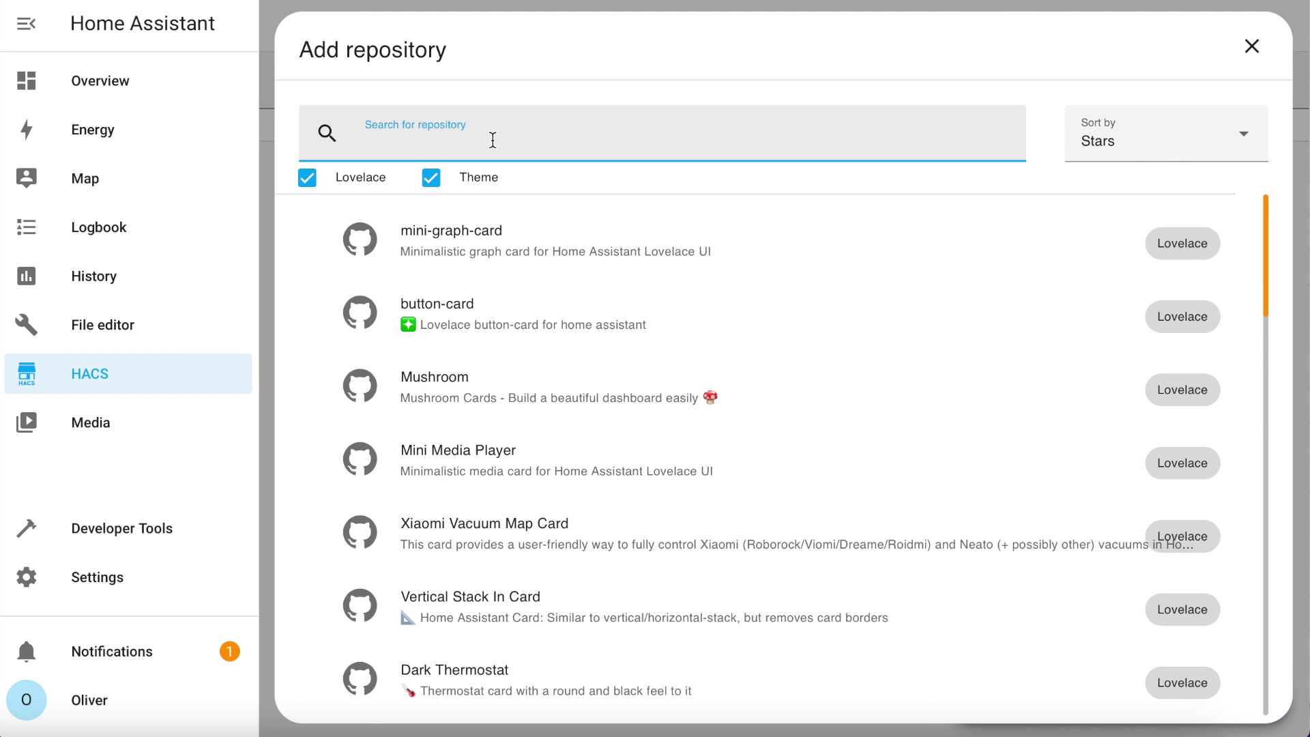
{"action": "type", "text": "tesla"}
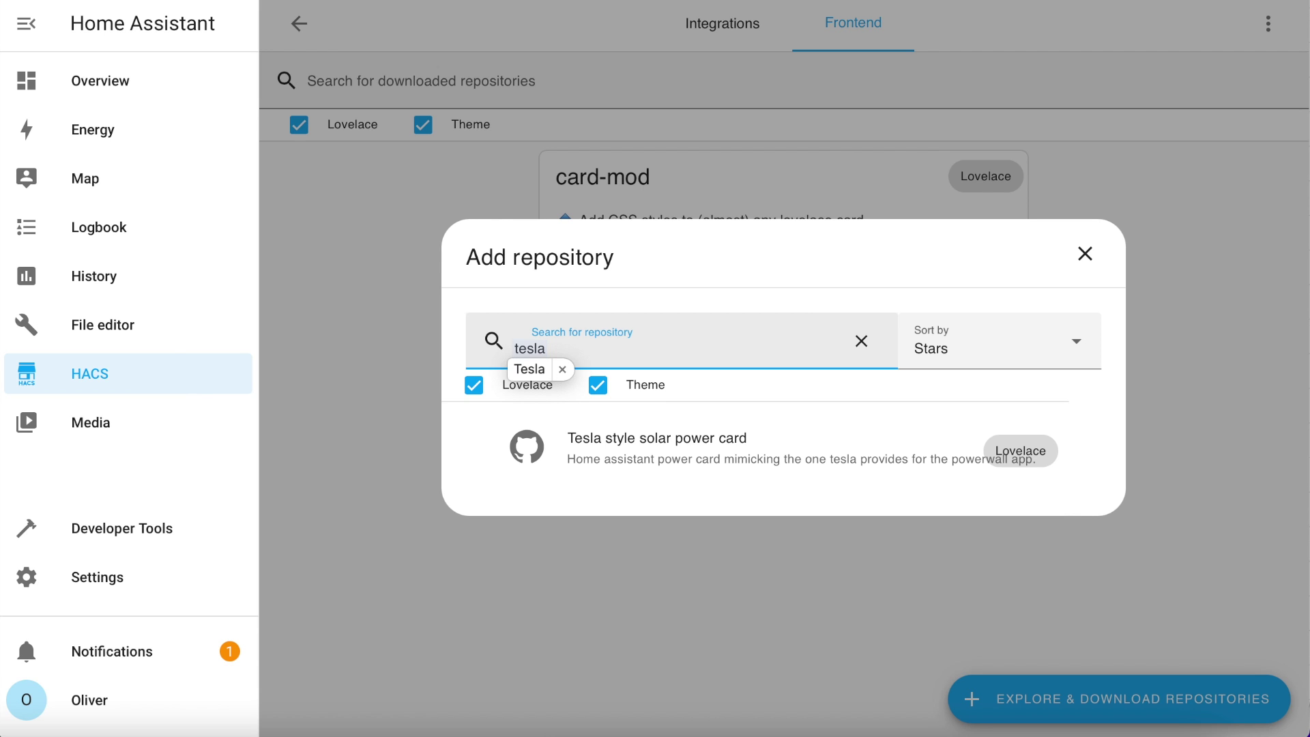
Step: Download the Tesla style solar power card, reload, and go to Developer Tools
{"action": "left_click", "coordinate": [691, 453]}
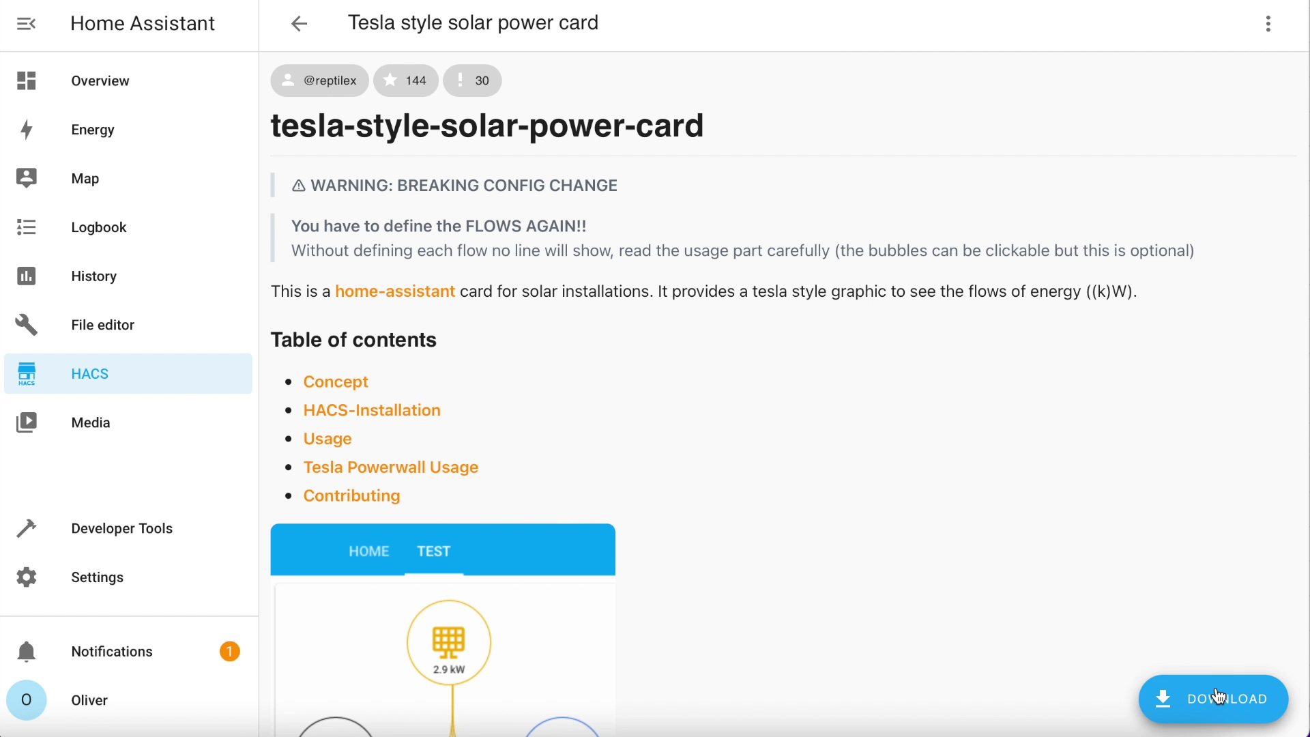
{"action": "left_click", "coordinate": [1218, 696]}
{"action": "left_click", "coordinate": [1022, 500]}
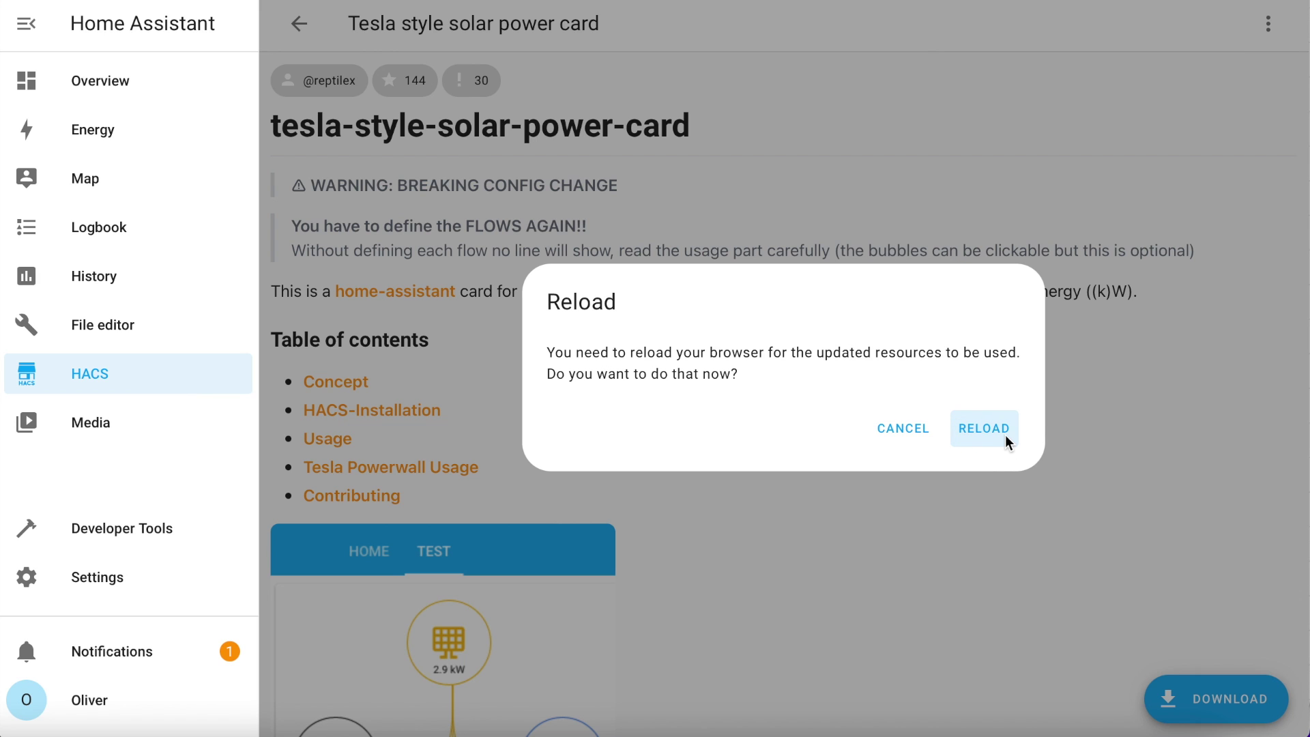
{"action": "left_click", "coordinate": [1006, 440]}
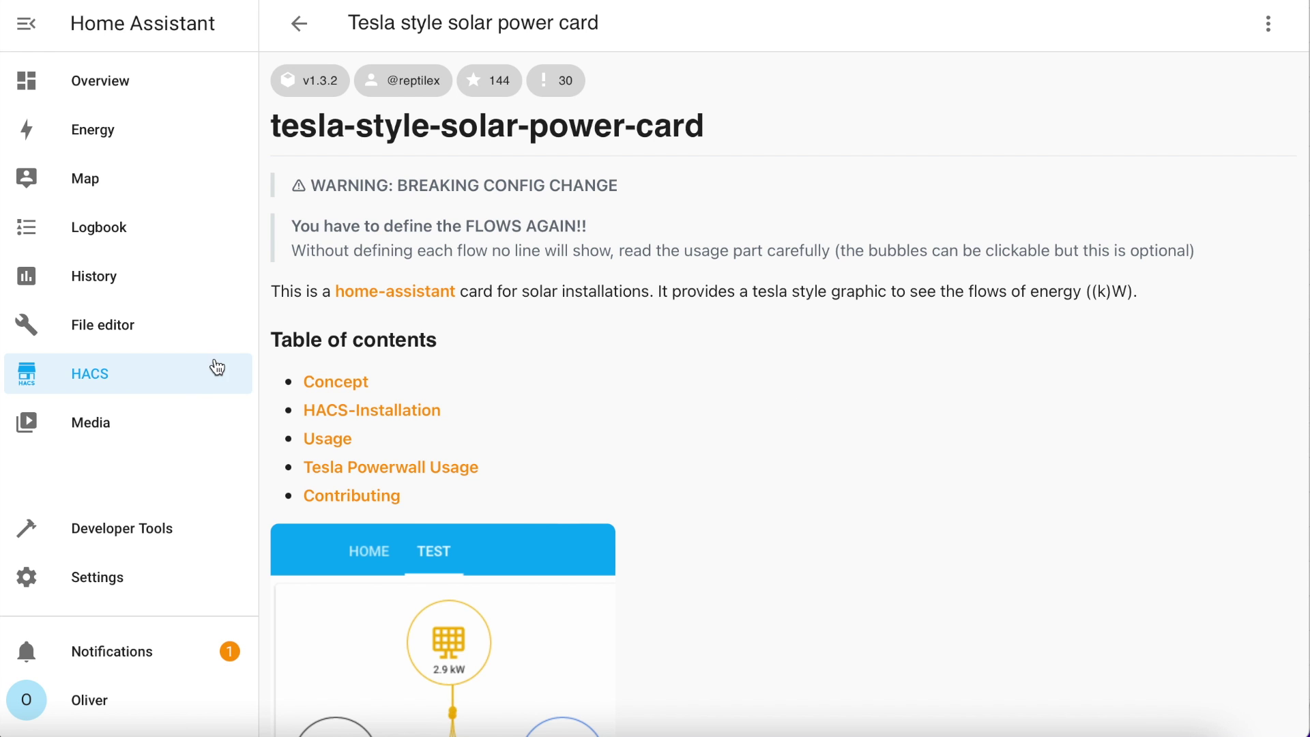
{"action": "left_click", "coordinate": [119, 535]}
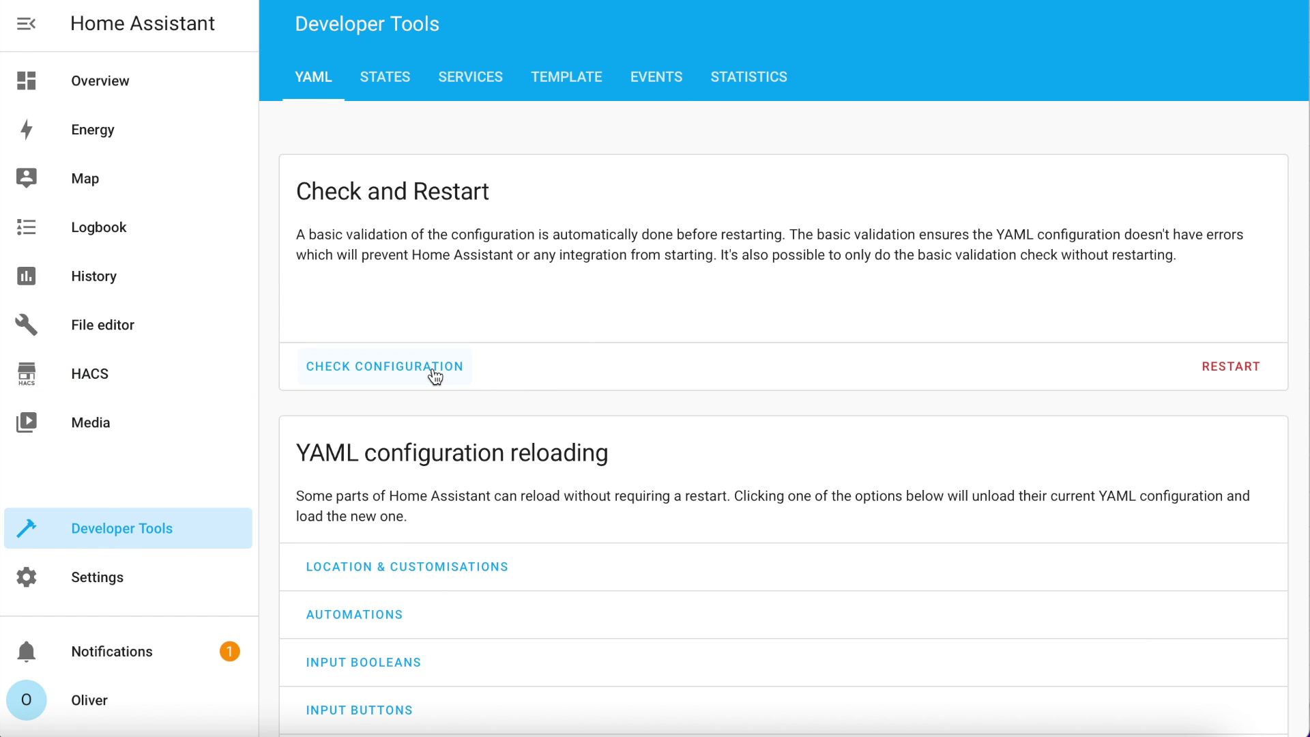
Step: Run Check Configuration, then restart Home Assistant and confirm the restart
{"action": "left_click", "coordinate": [382, 371]}
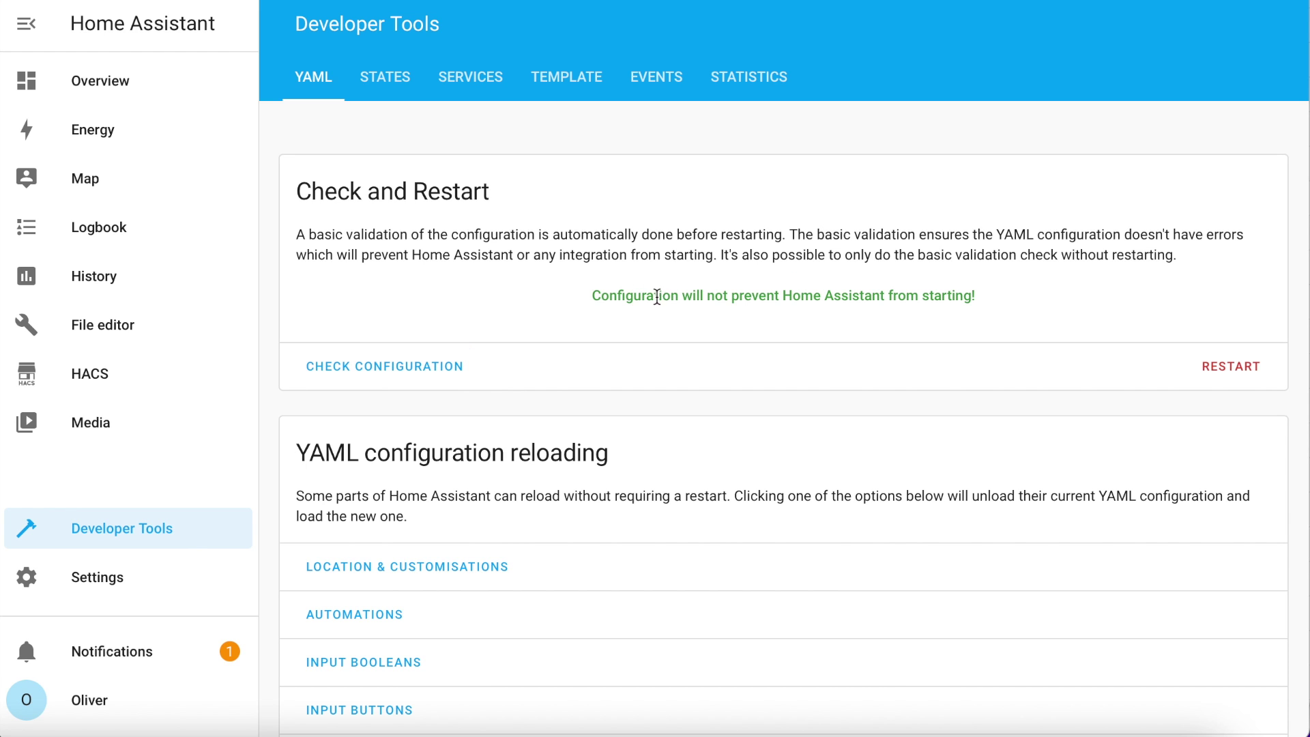
{"action": "left_click", "coordinate": [1243, 374]}
{"action": "left_click", "coordinate": [876, 434]}
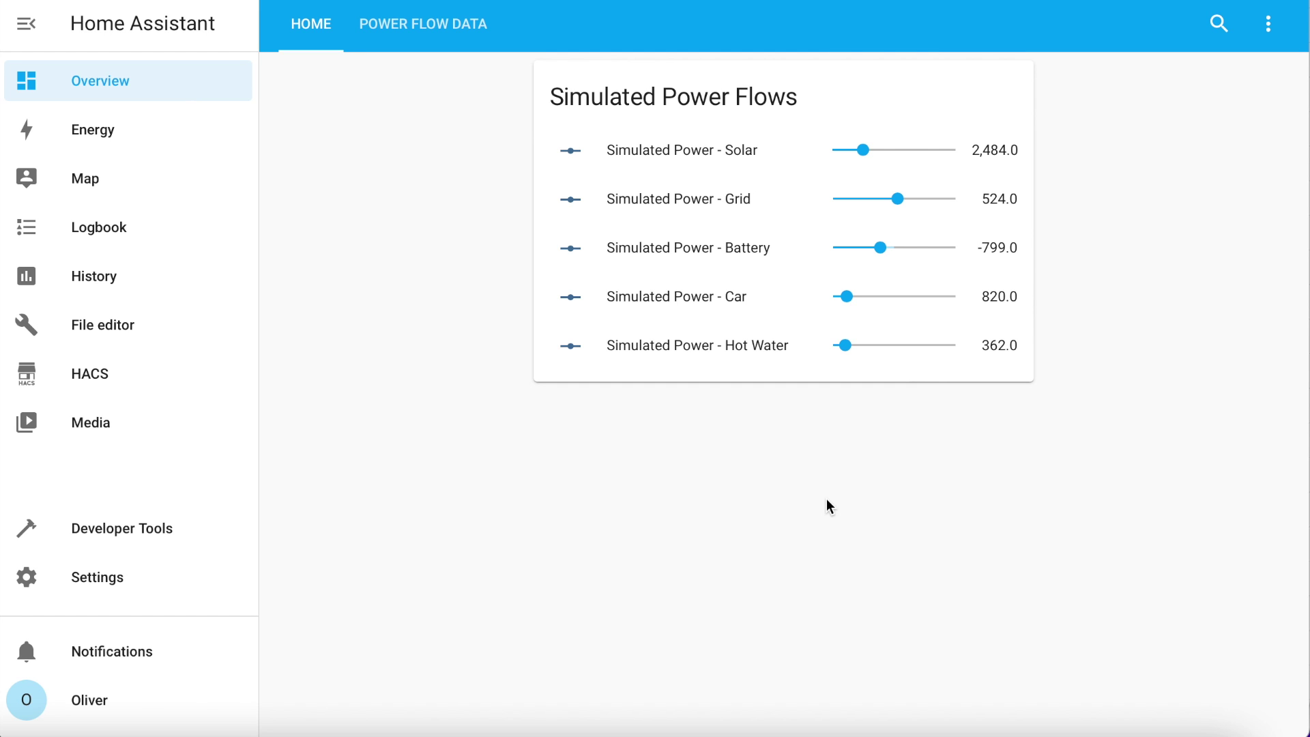
Step: Put the Home dashboard into edit mode and add a new Manual YAML card
{"action": "left_click", "coordinate": [1268, 24]}
{"action": "left_click", "coordinate": [1221, 86]}
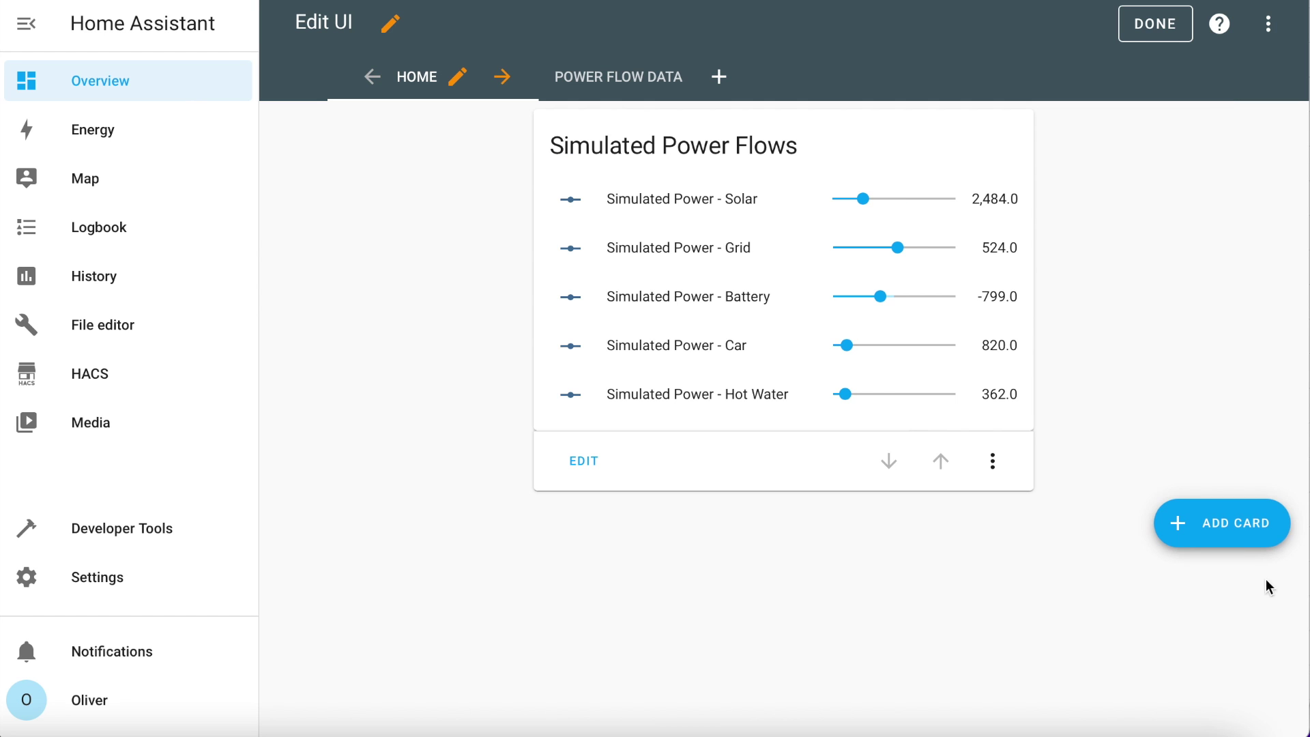
{"action": "left_click", "coordinate": [1232, 531]}
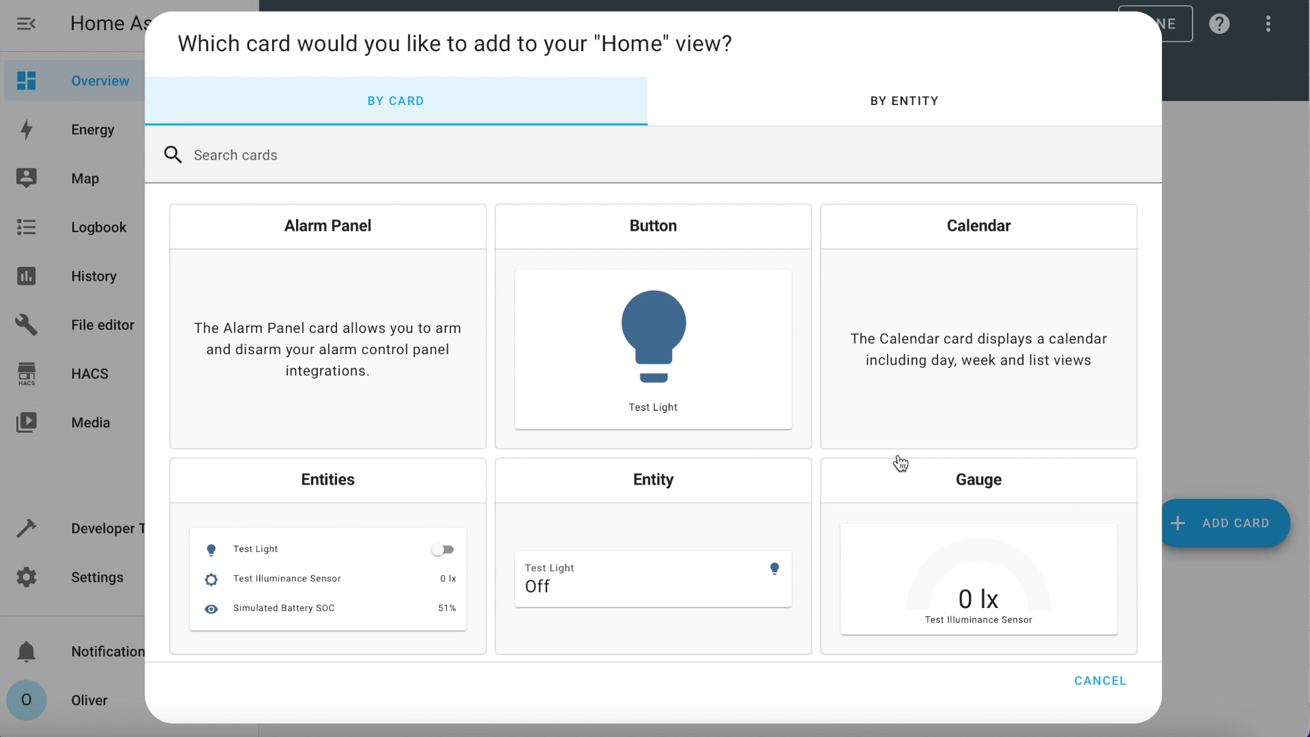
{"action": "scroll", "coordinate": [616, 442], "scroll_direction": "down", "scroll_amount": 15}
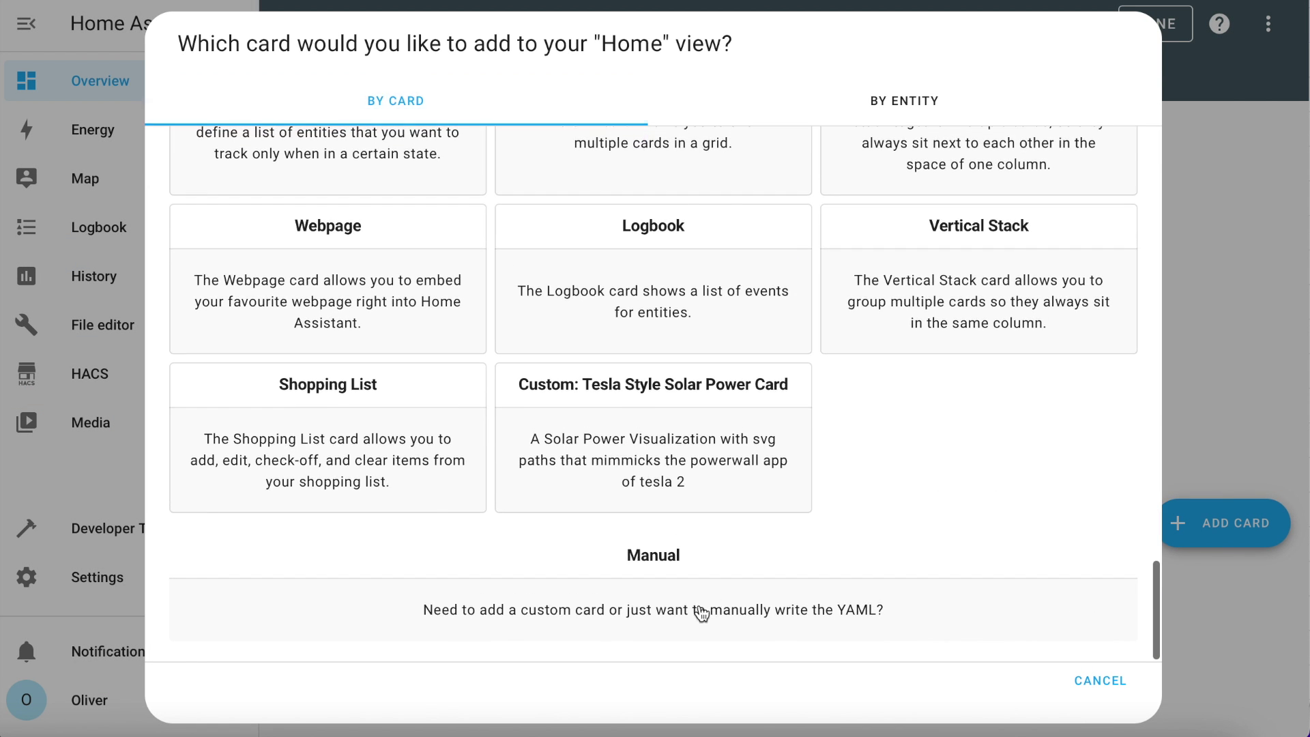
{"action": "left_click", "coordinate": [698, 604]}
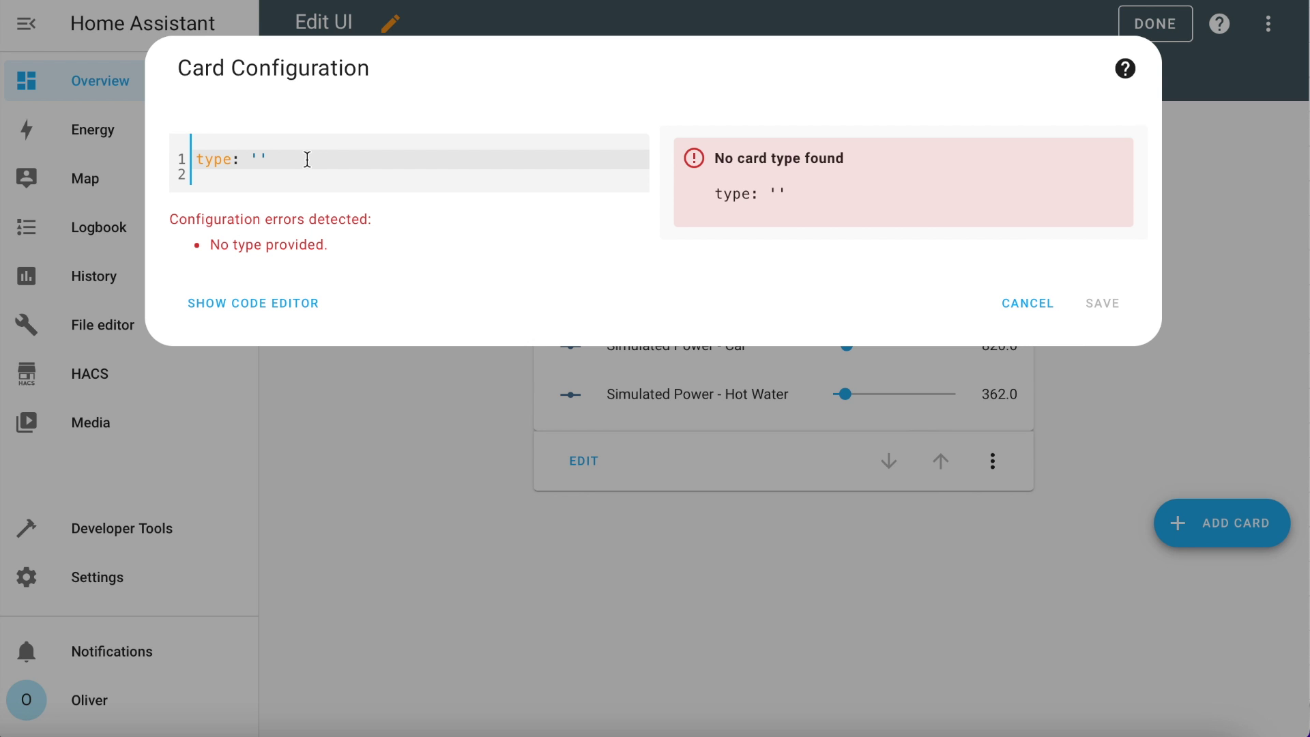
Step: Replace the placeholder YAML with the custom:tesla-style-solar-power-card config and review its flow entity lines
{"action": "key", "text": "ctrl+a"}
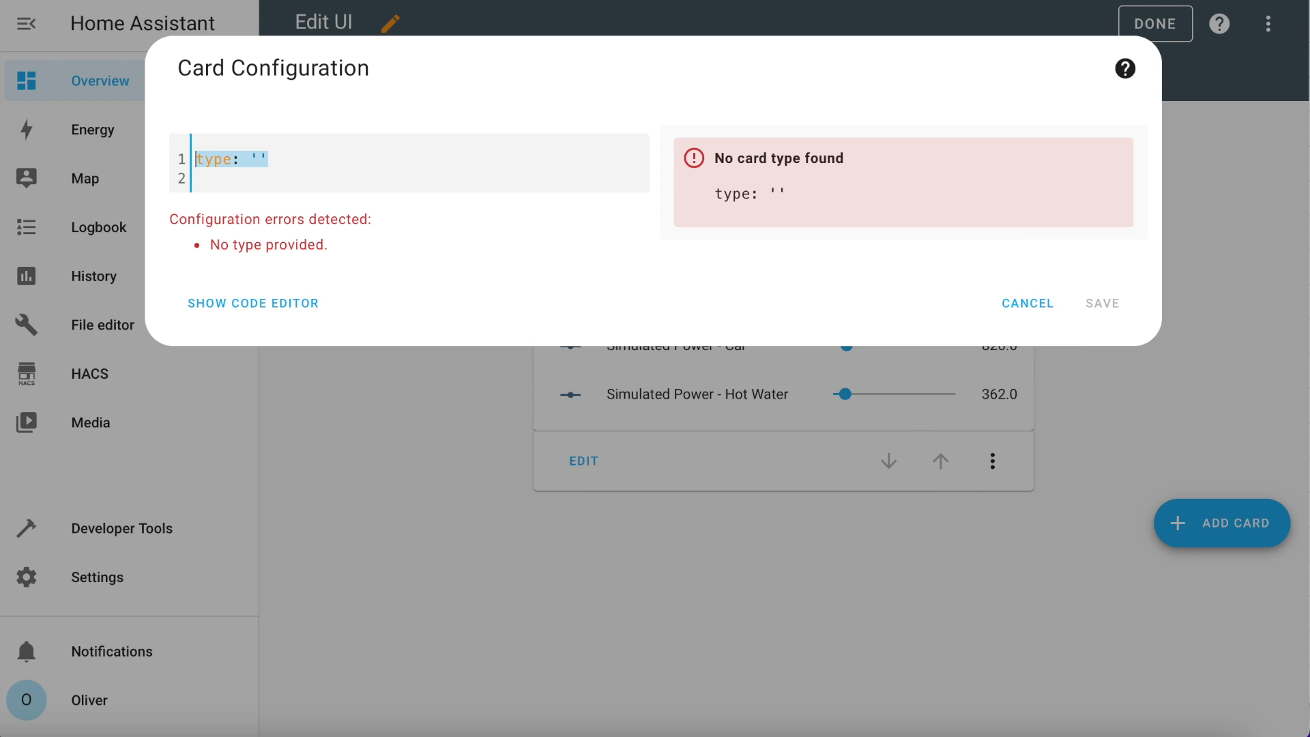
{"action": "key", "text": "ctrl+v"}
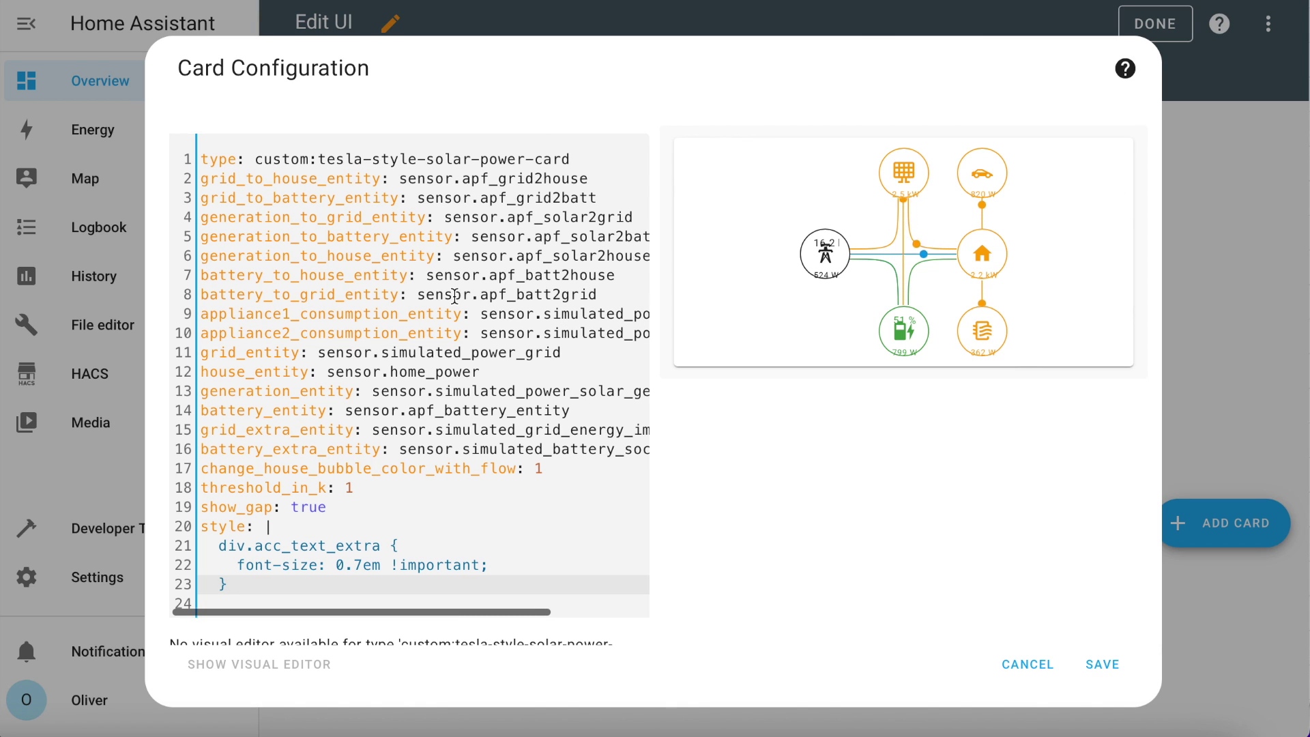
{"action": "triple_click", "coordinate": [202, 159]}
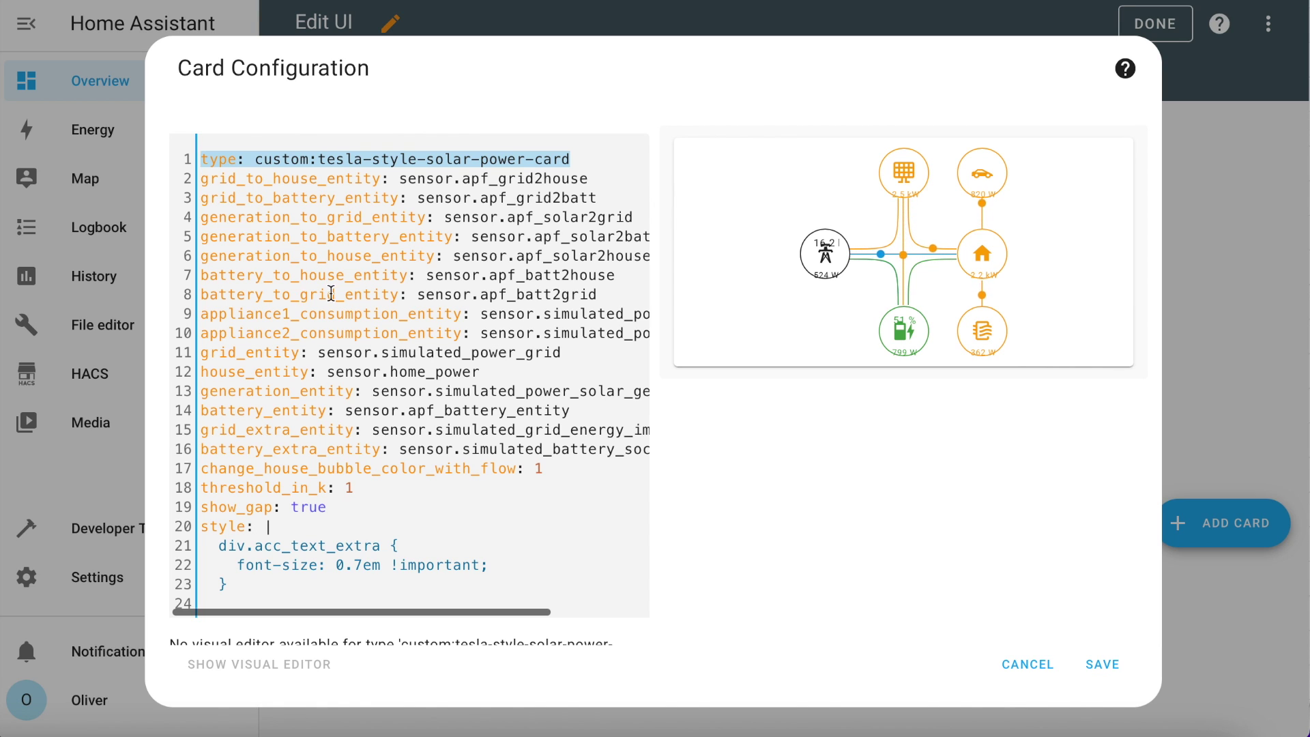
{"action": "left_click", "coordinate": [615, 292]}
{"action": "left_click_drag", "start_coordinate": [615, 292], "coordinate": [128, 181]}
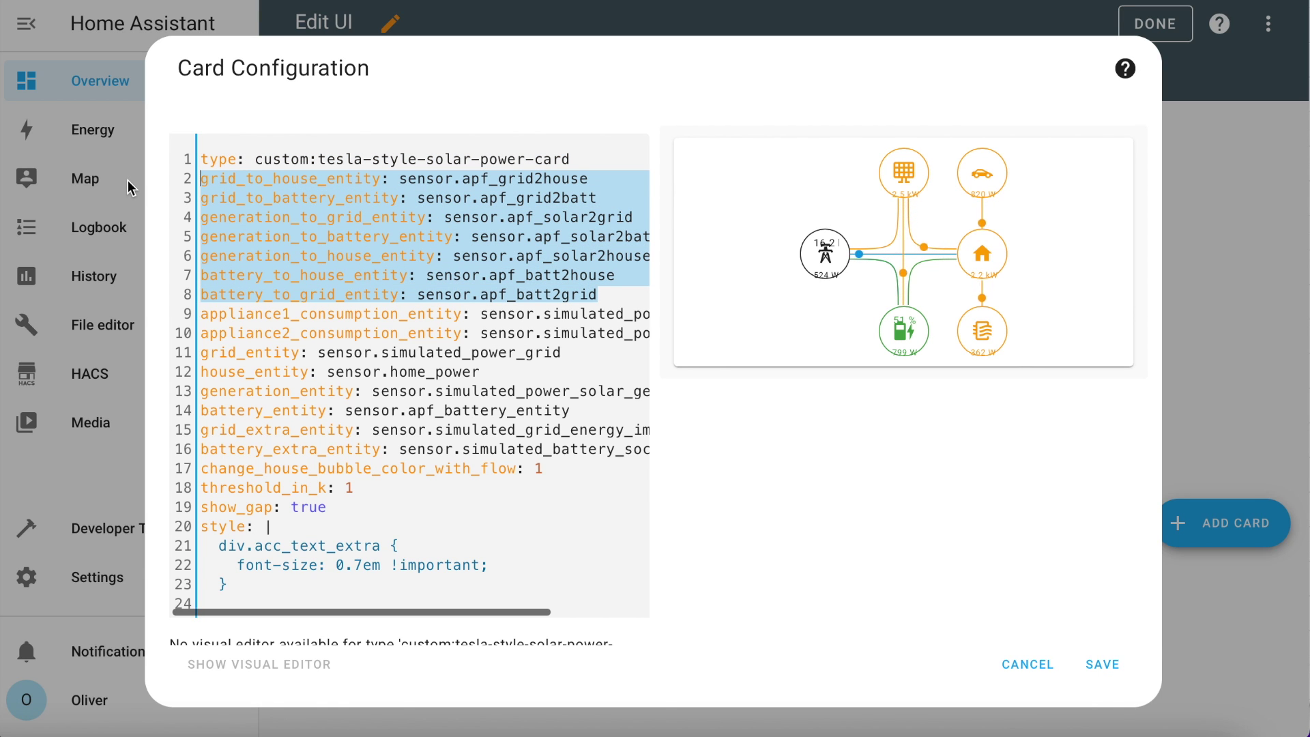
{"action": "left_click", "coordinate": [335, 315]}
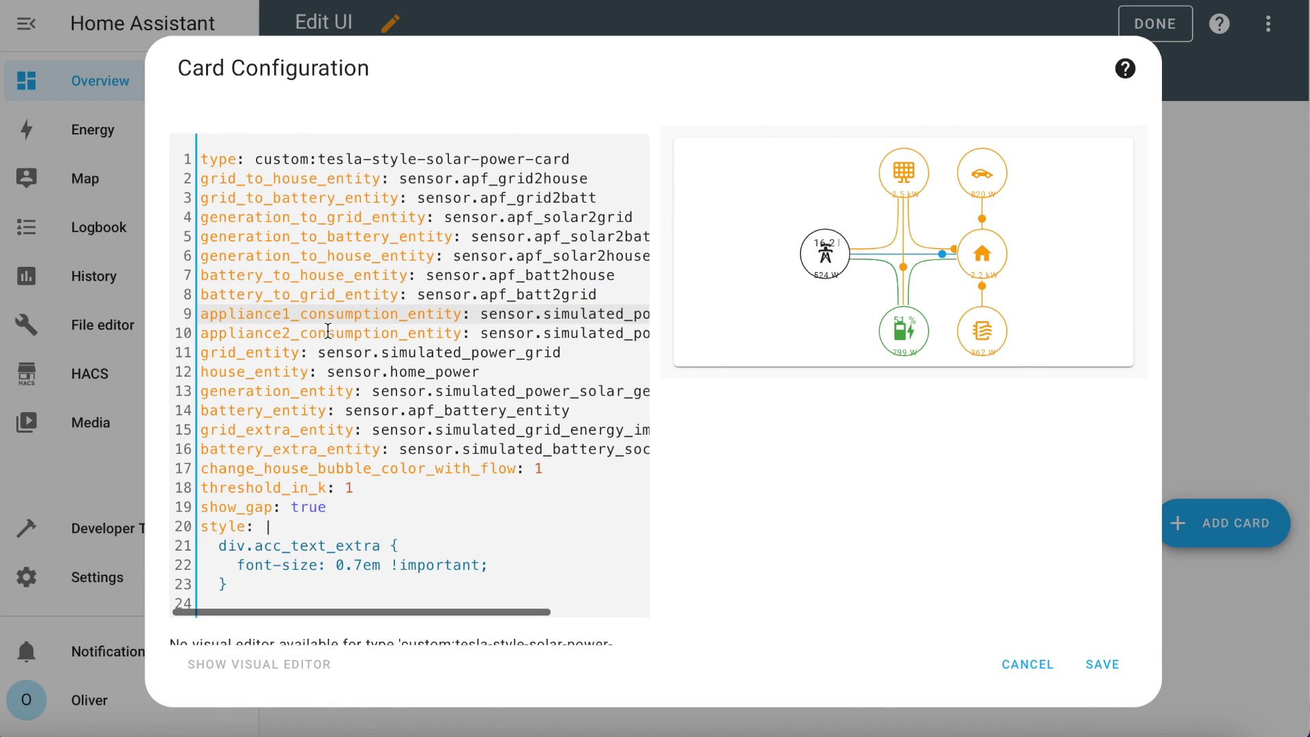
{"action": "left_click", "coordinate": [328, 330]}
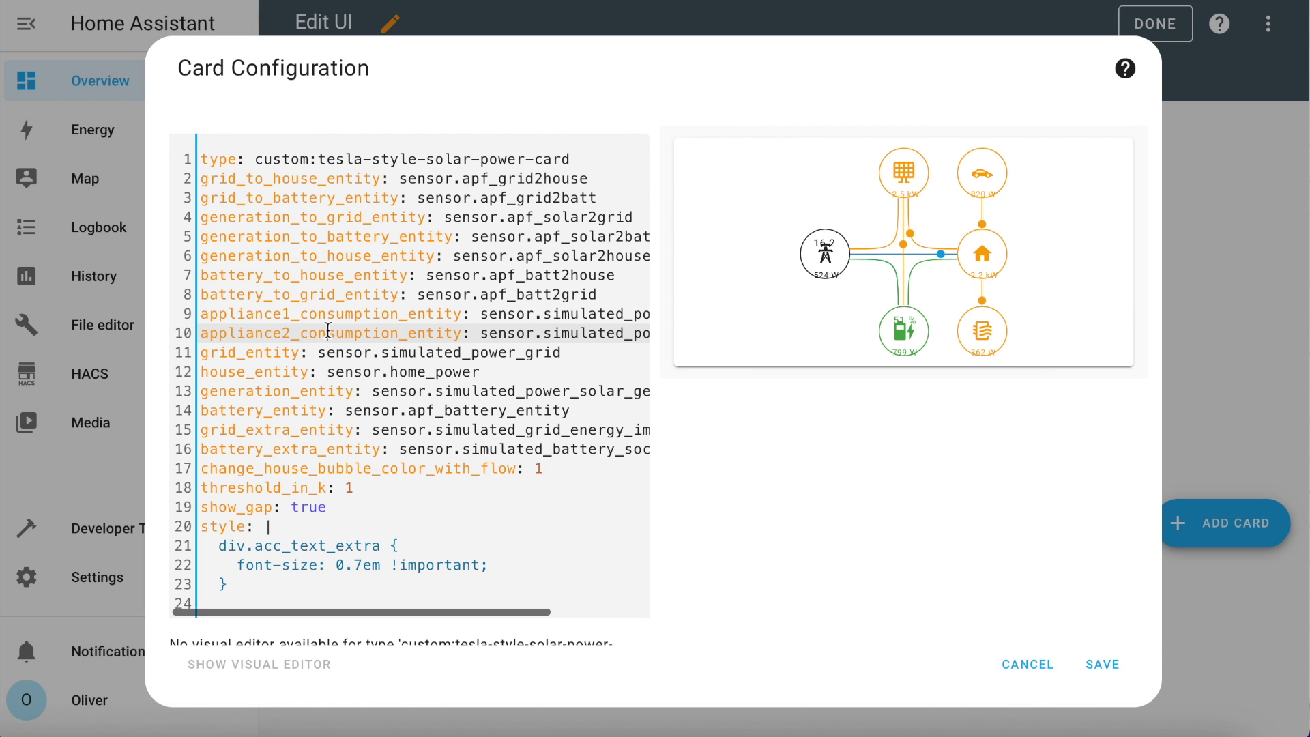
Step: Highlight the grid, house, generation, battery, extra-entity and style sections of the Tesla card YAML
{"action": "triple_click", "coordinate": [215, 353]}
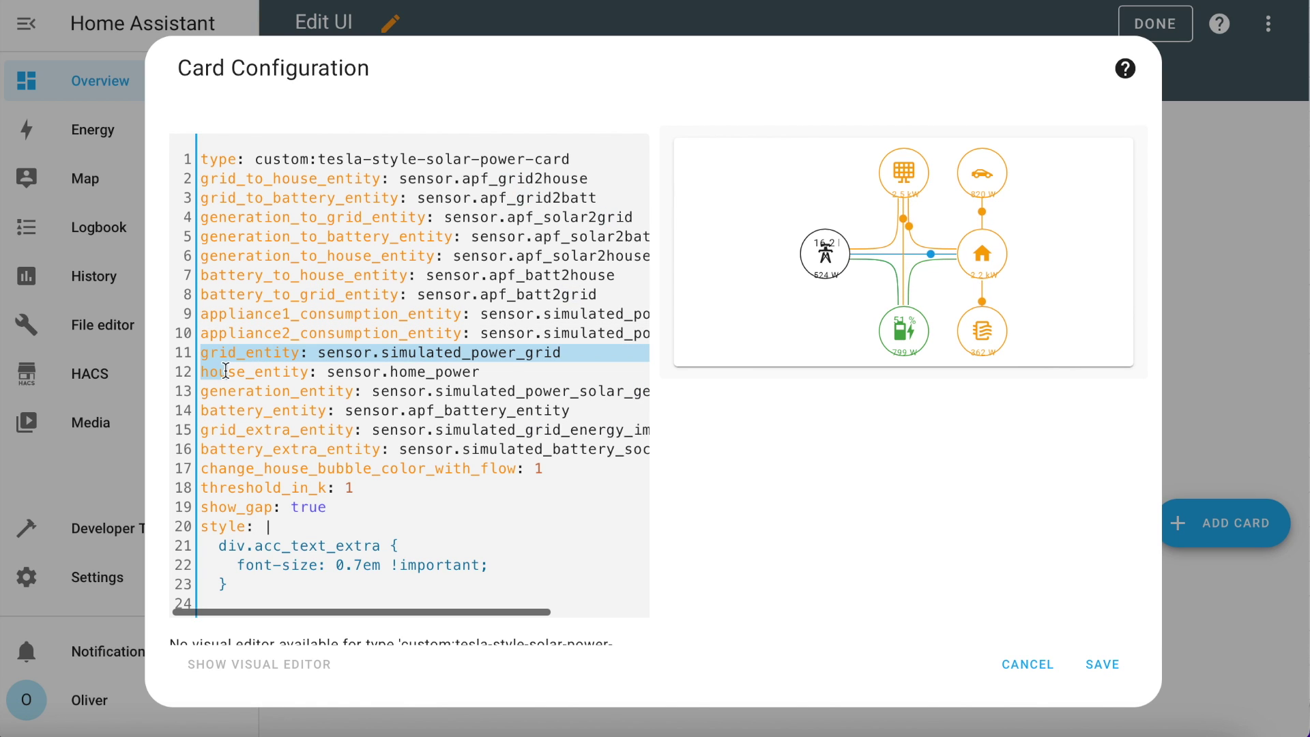
{"action": "left_click_drag", "start_coordinate": [229, 377], "coordinate": [650, 410]}
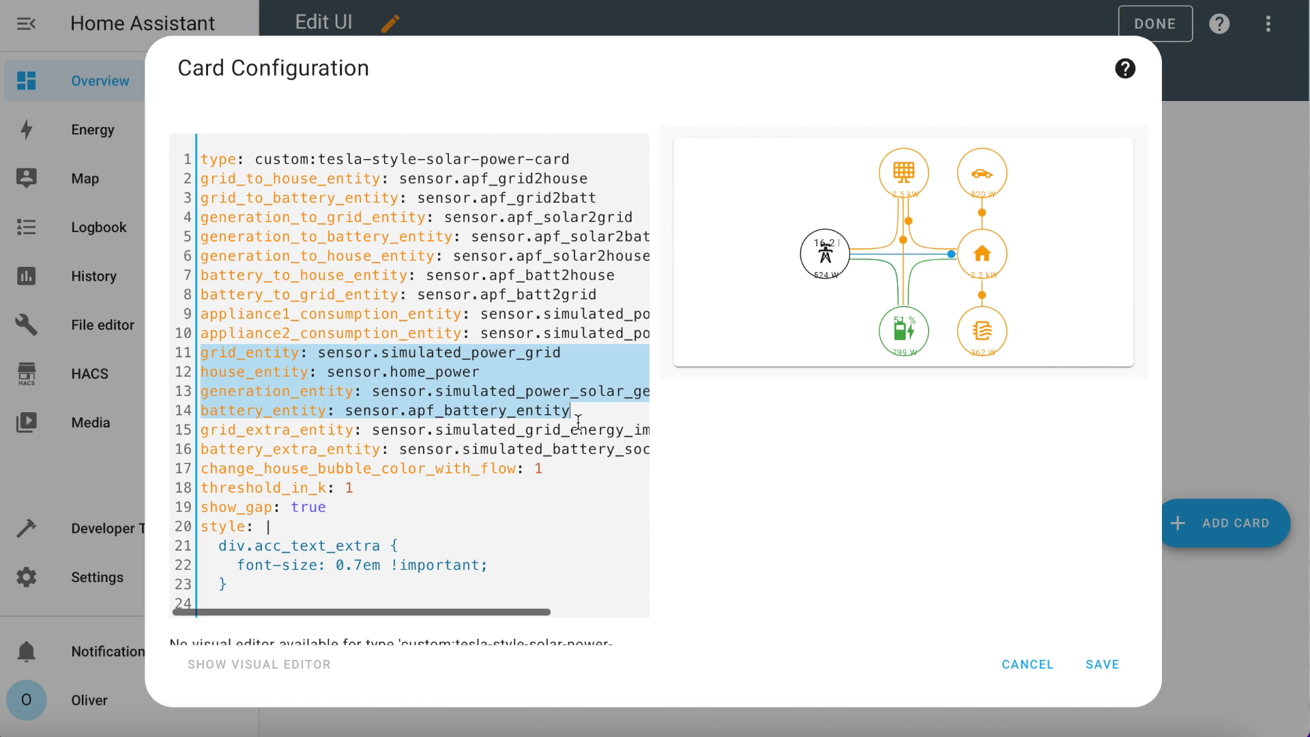
{"action": "left_click_drag", "start_coordinate": [209, 430], "coordinate": [642, 447]}
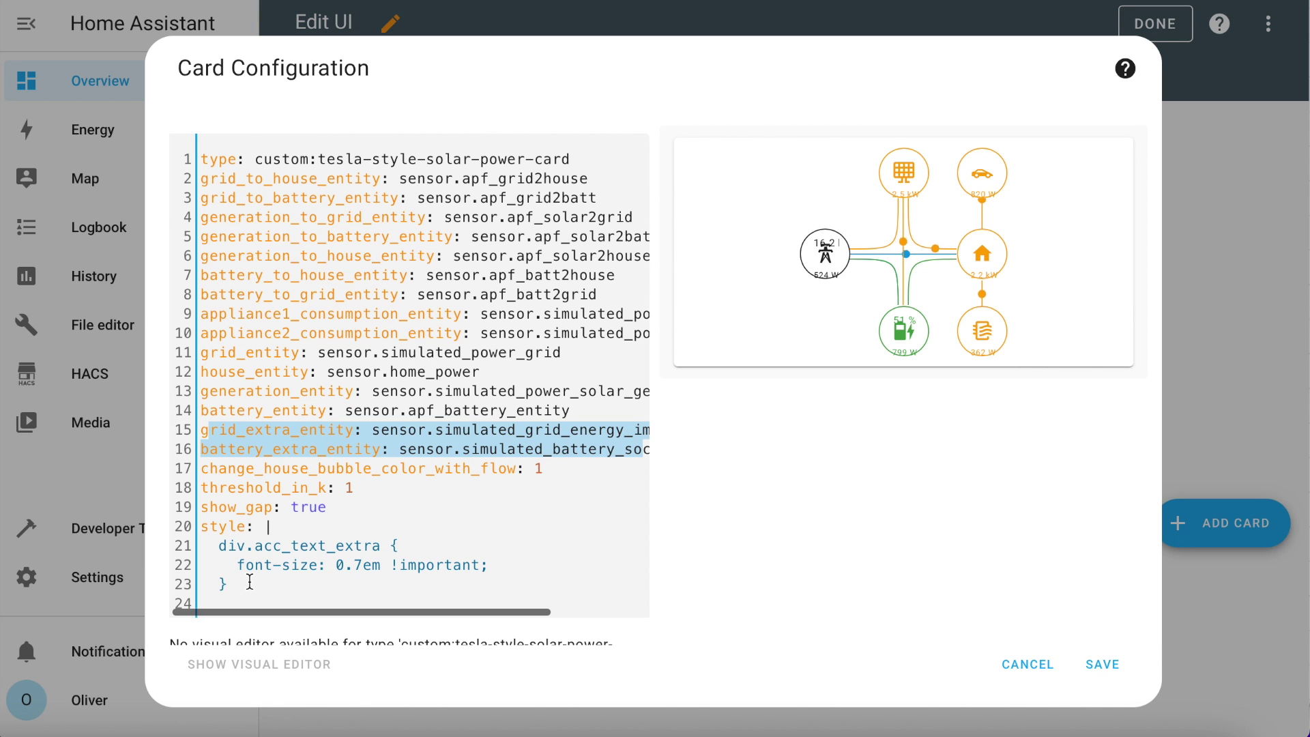
{"action": "left_click_drag", "start_coordinate": [250, 581], "coordinate": [183, 522]}
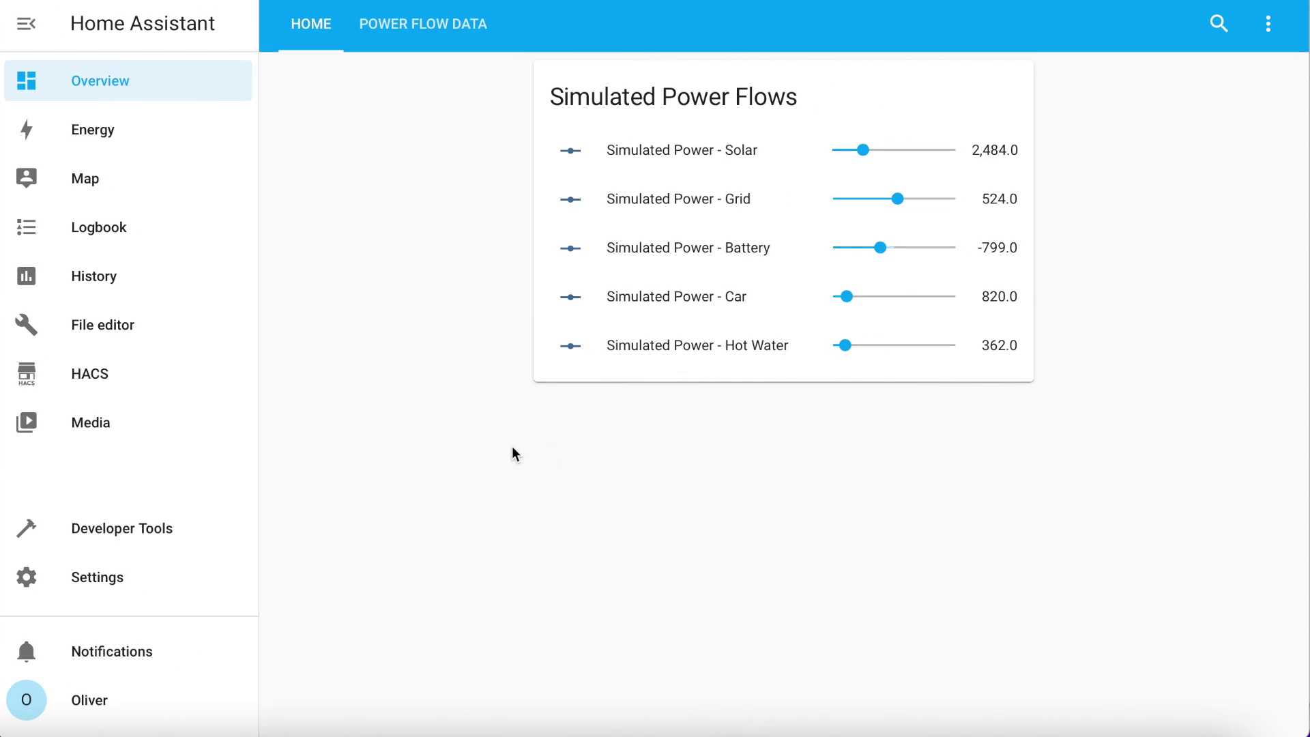
Step: Search the HACS Frontend repositories for 'power f', replacing the old Tesla search
{"action": "left_click", "coordinate": [102, 374]}
{"action": "left_click", "coordinate": [640, 168]}
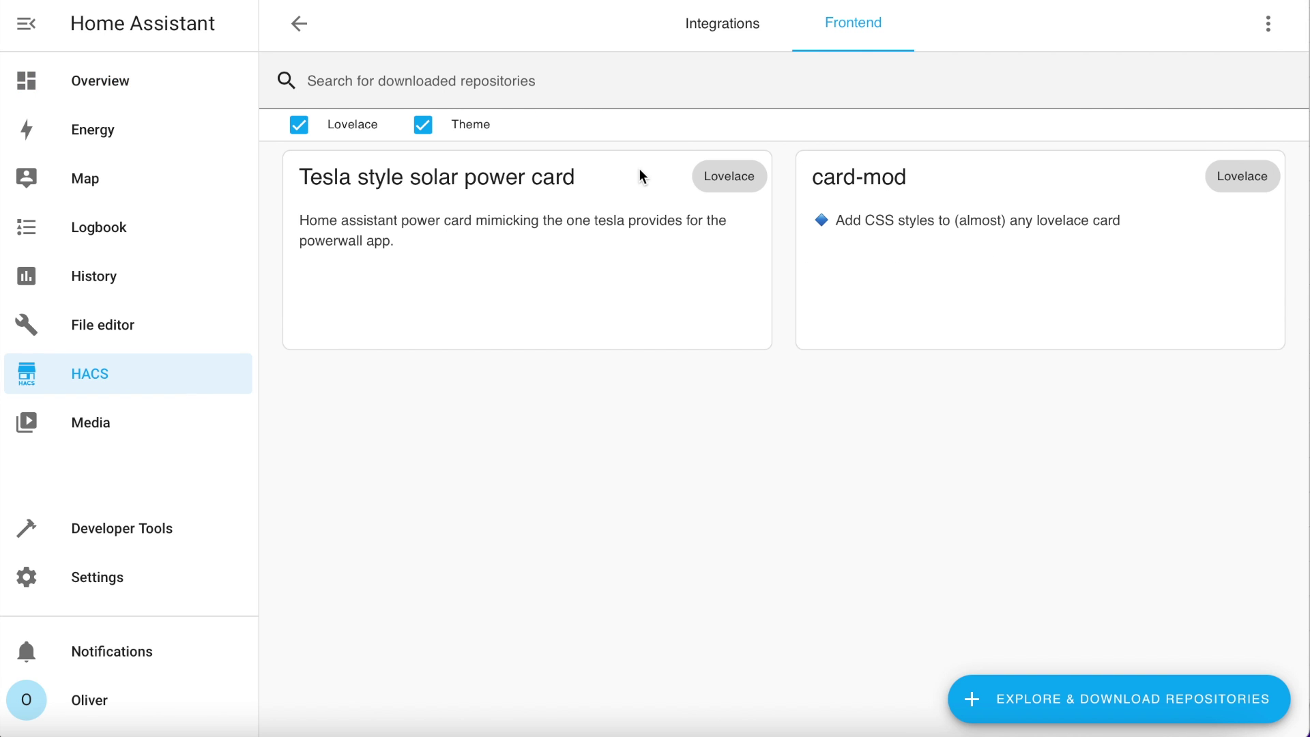
{"action": "left_click", "coordinate": [1142, 710]}
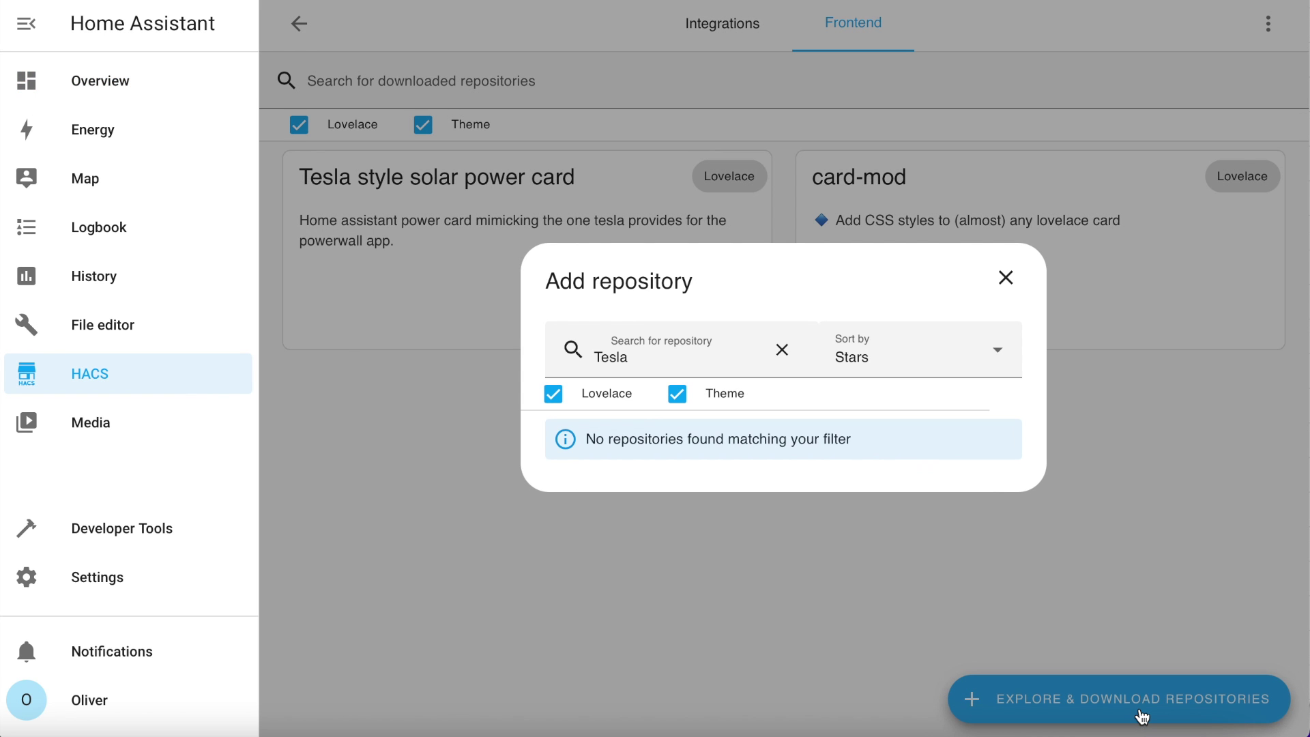
{"action": "left_click", "coordinate": [776, 346]}
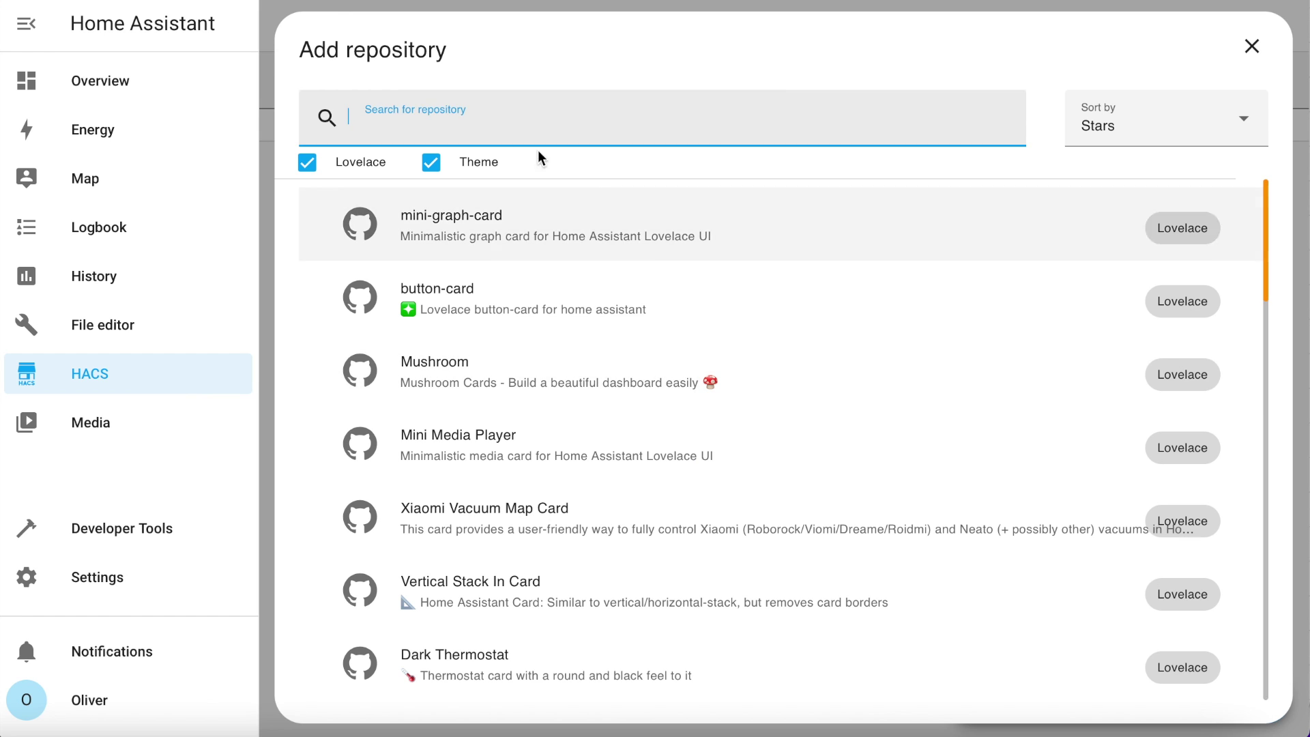
{"action": "type", "text": "power flo"}
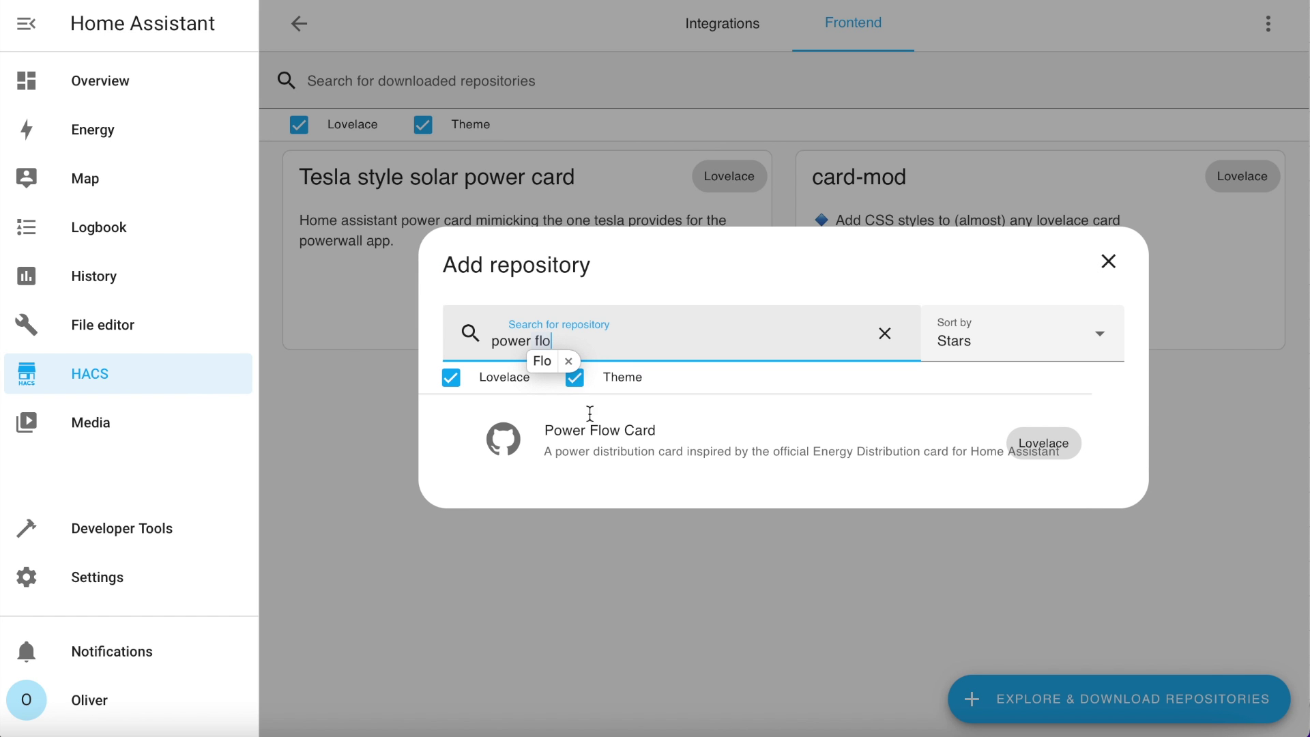
Step: Download the Power Flow Card and reload the browser
{"action": "left_click", "coordinate": [611, 451]}
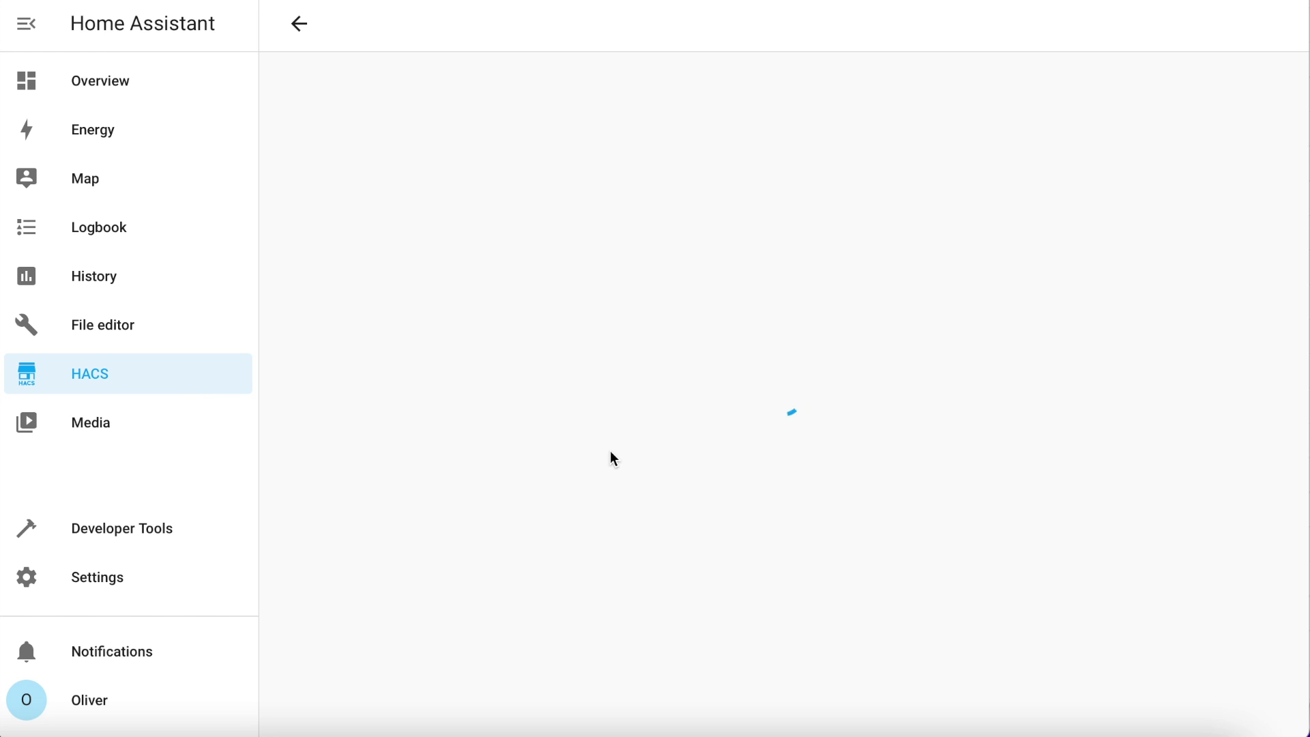
{"action": "left_click", "coordinate": [1207, 691]}
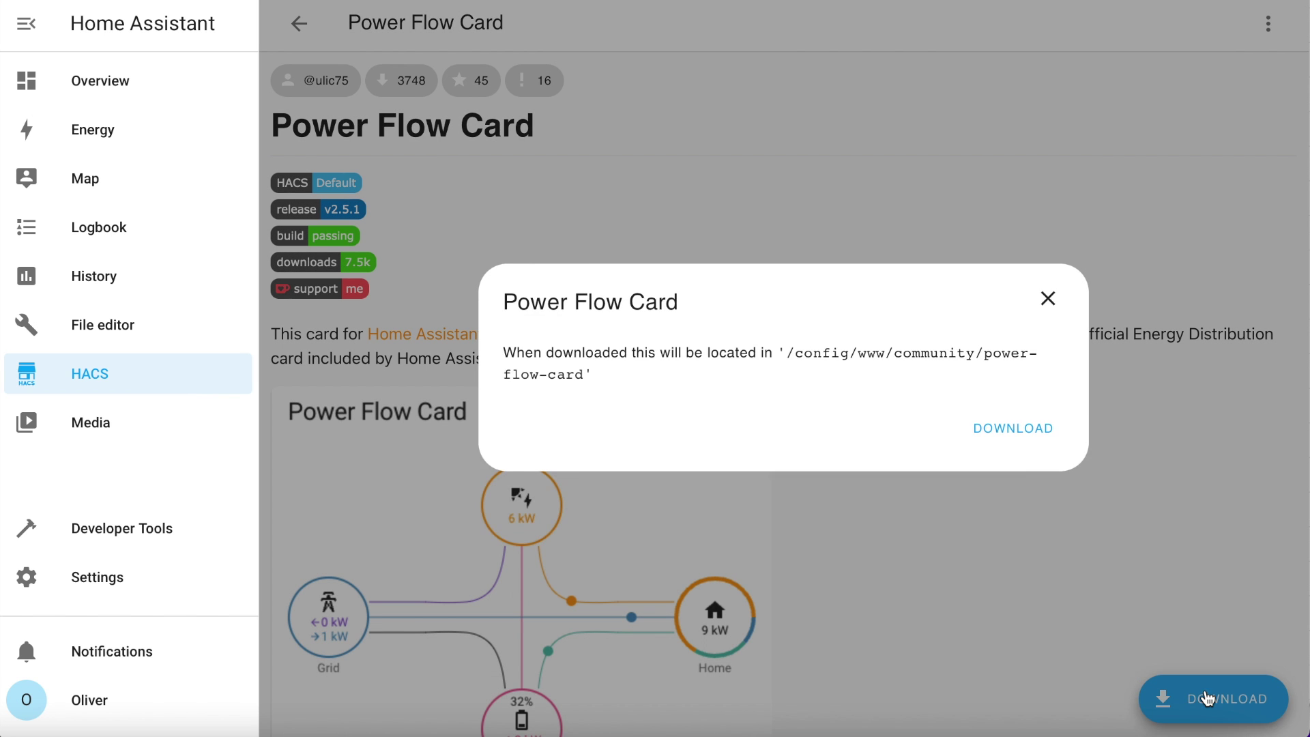
{"action": "left_click", "coordinate": [1007, 503]}
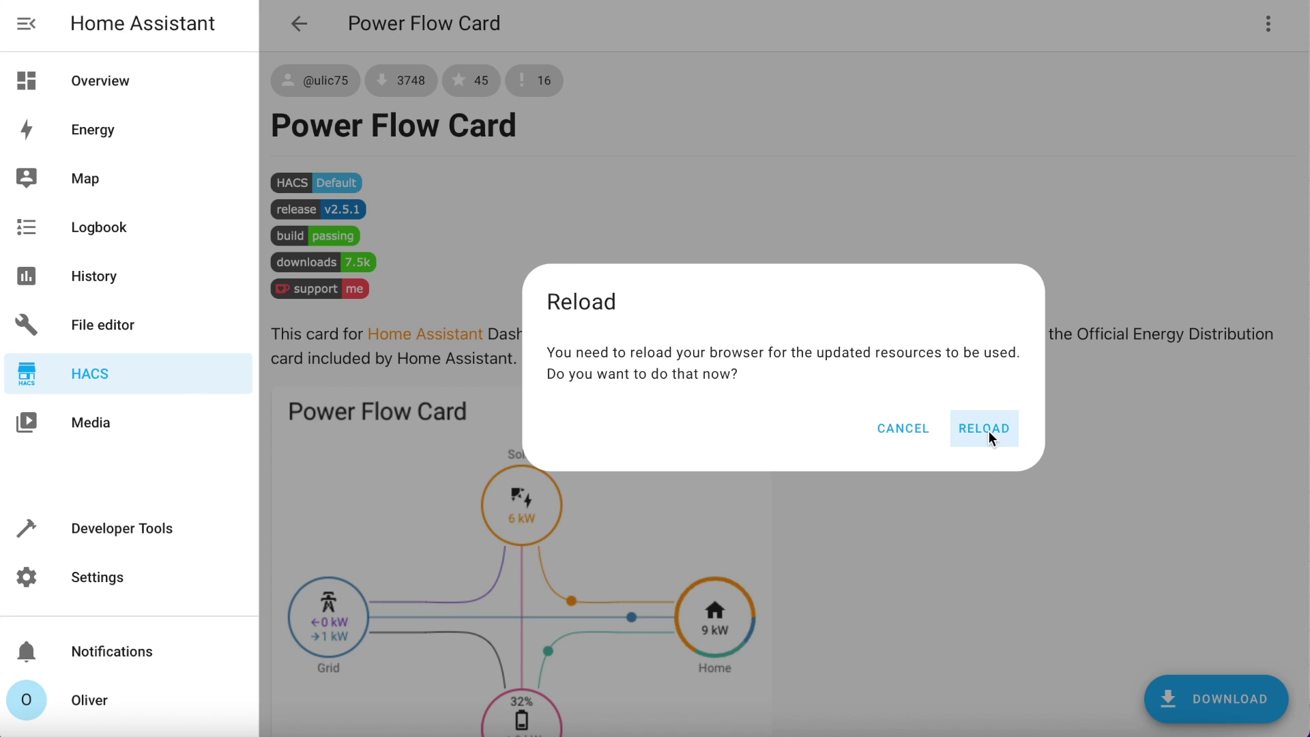
{"action": "left_click", "coordinate": [989, 432]}
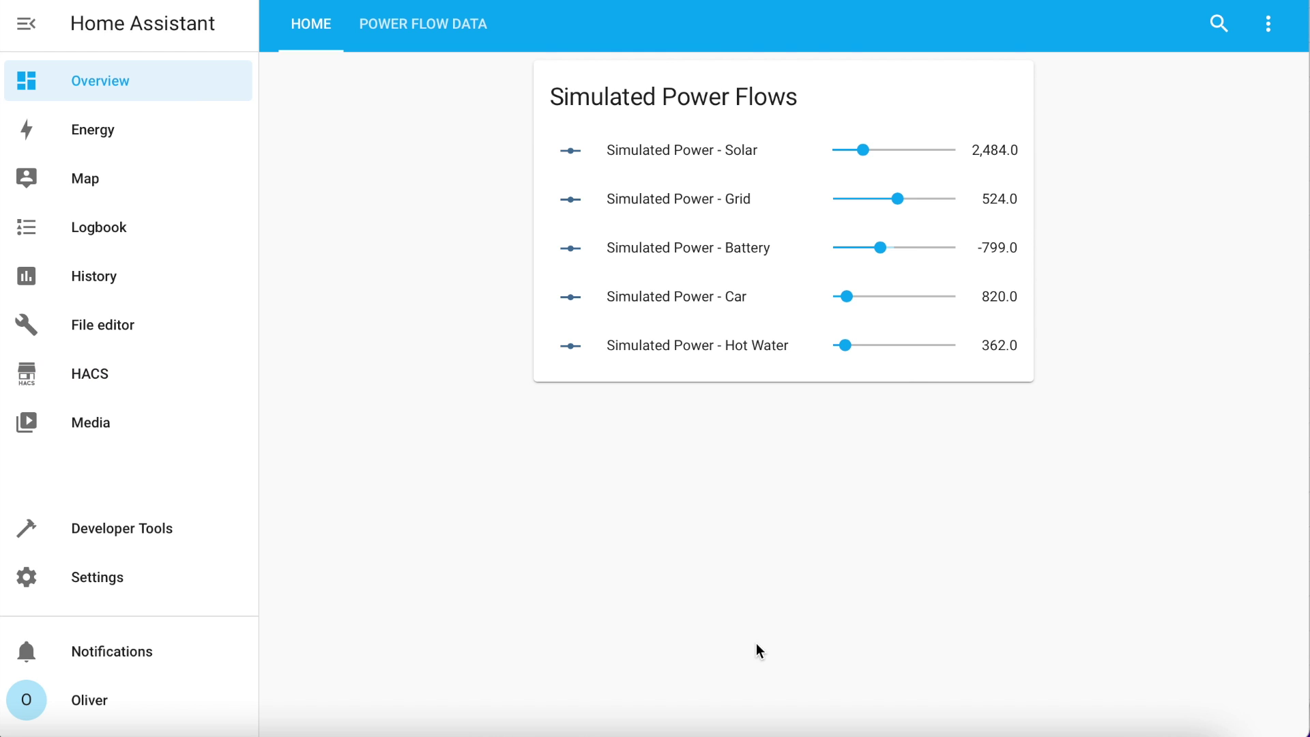
Step: Put the Home dashboard back into edit mode and add another Manual YAML card
{"action": "left_click", "coordinate": [1266, 28]}
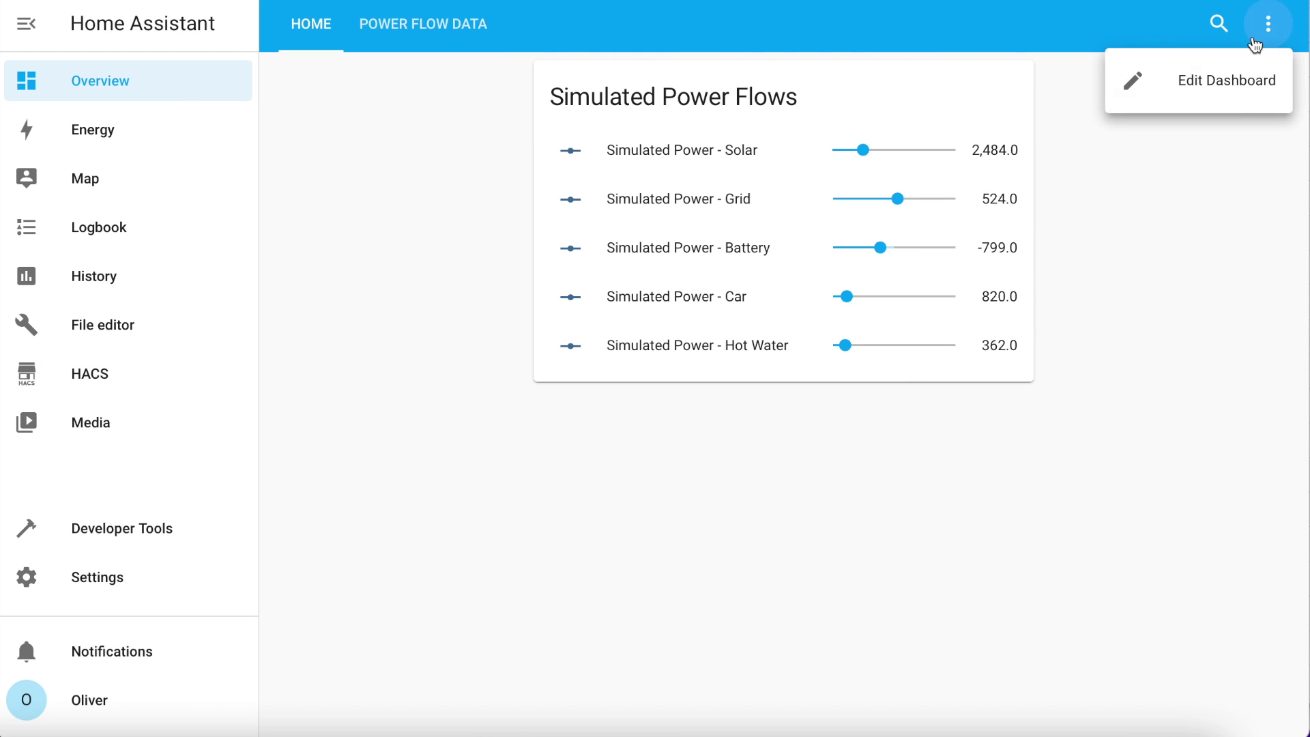
{"action": "left_click", "coordinate": [1248, 80]}
{"action": "left_click", "coordinate": [1220, 519]}
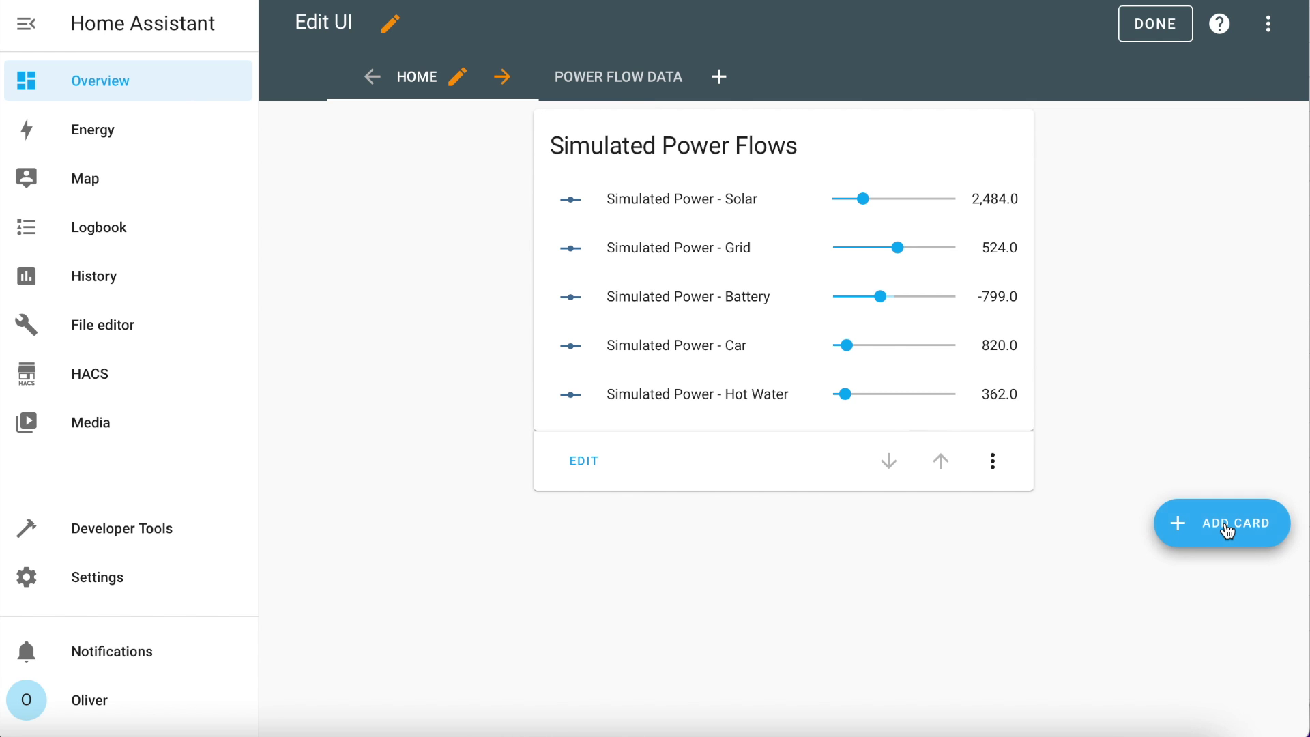
{"action": "scroll", "coordinate": [660, 524], "scroll_direction": "down", "scroll_amount": 3}
{"action": "scroll", "coordinate": [660, 525], "scroll_direction": "down", "scroll_amount": 5}
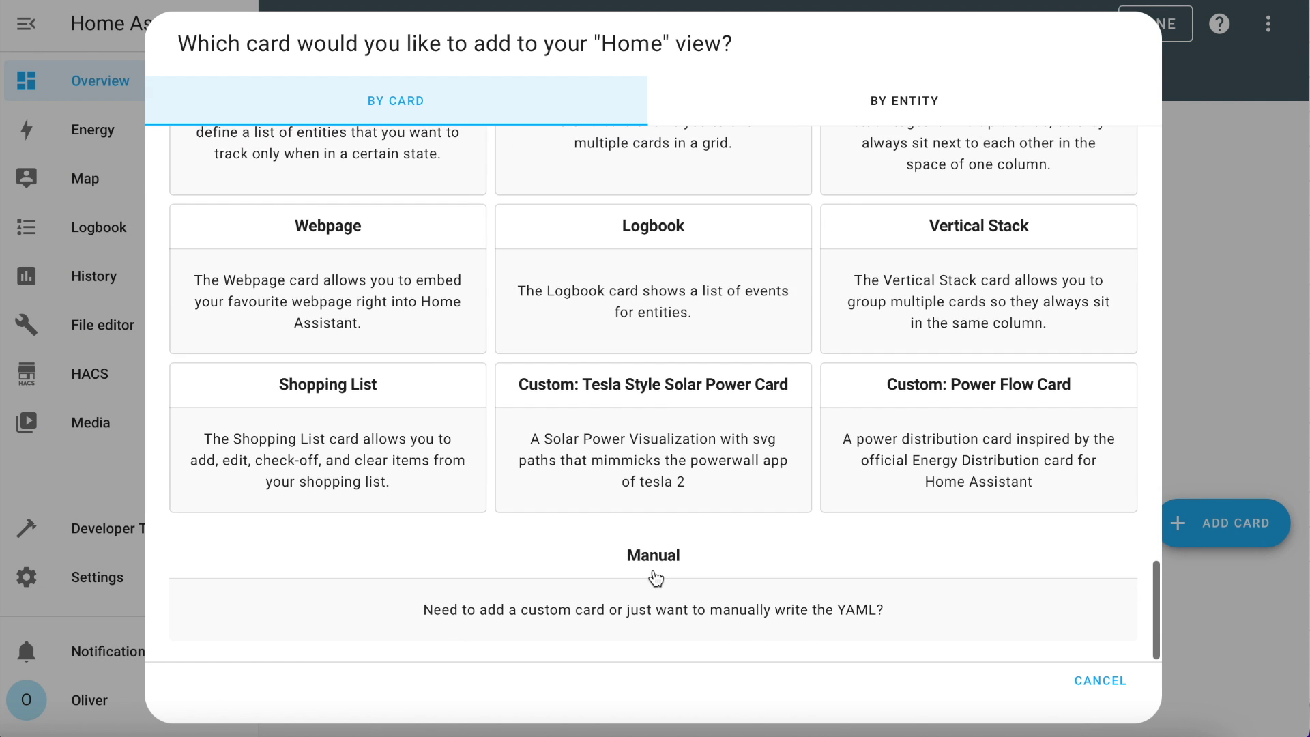
{"action": "left_click", "coordinate": [657, 595]}
Step: Replace the placeholder card YAML with the power-flow-card configuration and highlight the grid and solar sensor names
{"action": "key", "text": "ctrl+a"}
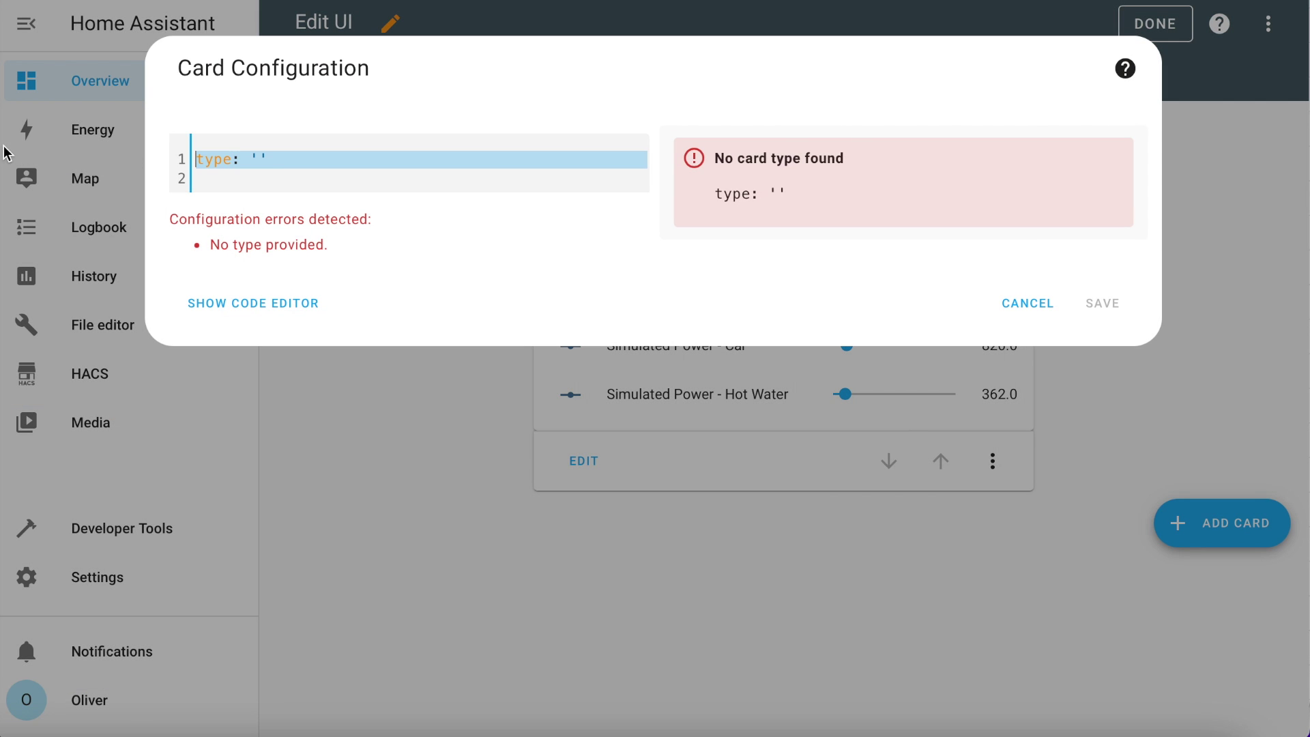
{"action": "type", "text": "type: custom:power-flow-card watt_threshold: 999 w_decimals: 0 min_flow_rate: 1.5 max_flow_rate: 6 entities:   grid: sensor.simulated_power_grid   solar: sensor.simulated_power_solar_generation   battery:     consumption: sensor.simulated_power_battery_discharge     production: sensor.simulated_power_battery_charge   battery_charge: sensor.simulated_battery_soc"}
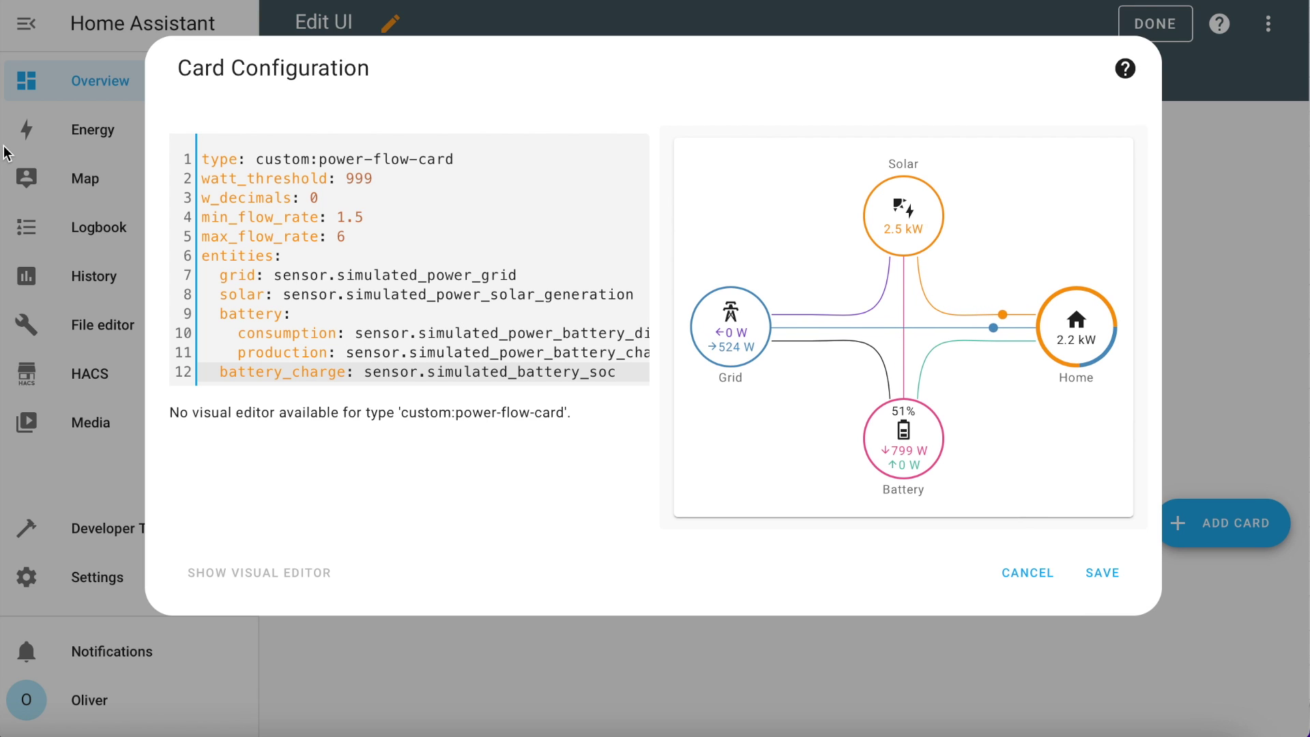
{"action": "double_click", "coordinate": [476, 275]}
{"action": "double_click", "coordinate": [566, 298]}
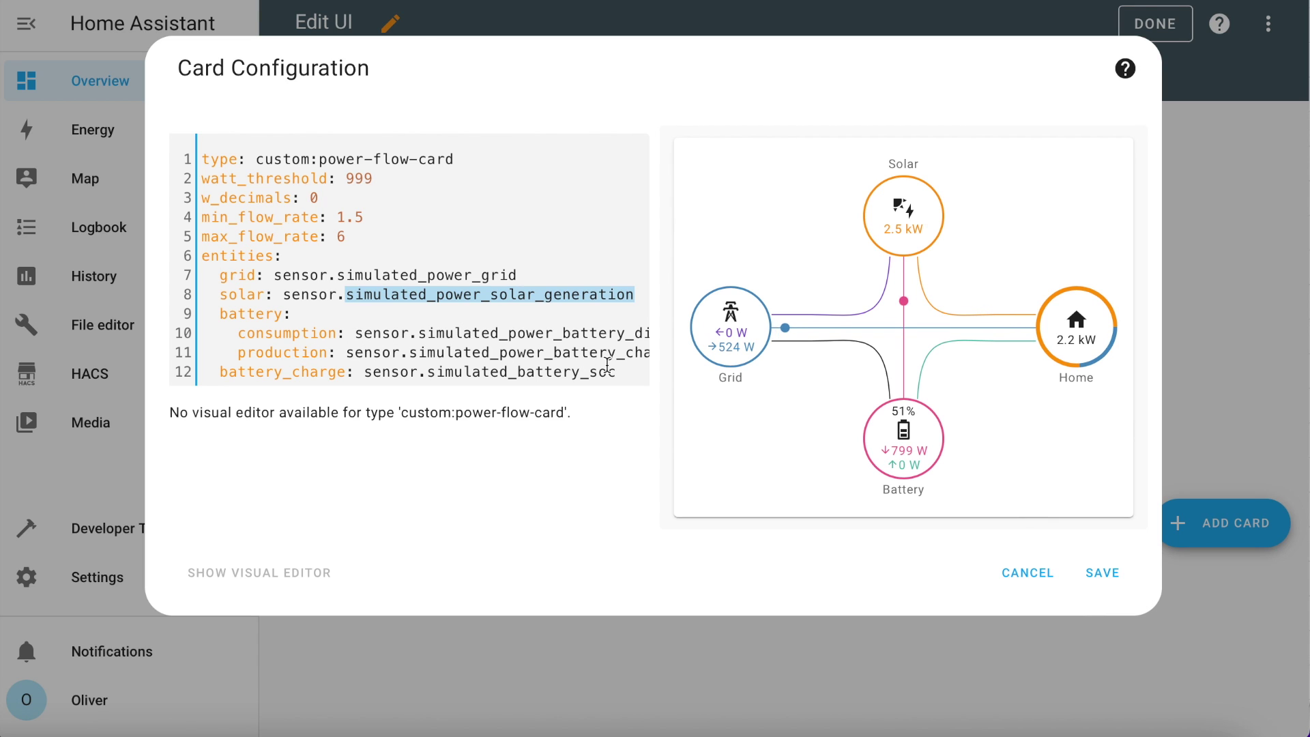
Step: Highlight the grid, solar and battery entity lines, the battery_charge line and display options on lines 2-5
{"action": "left_click", "coordinate": [250, 275]}
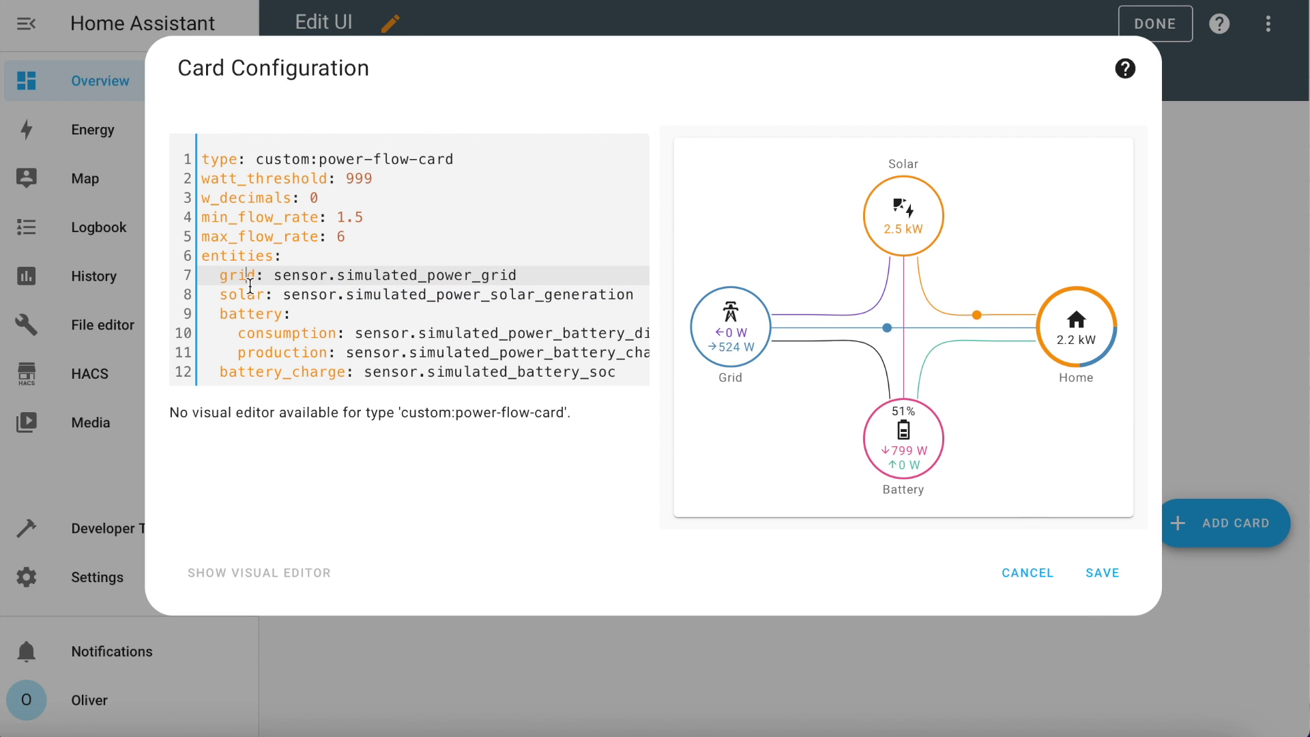
{"action": "left_click", "coordinate": [250, 294]}
{"action": "left_click", "coordinate": [250, 312]}
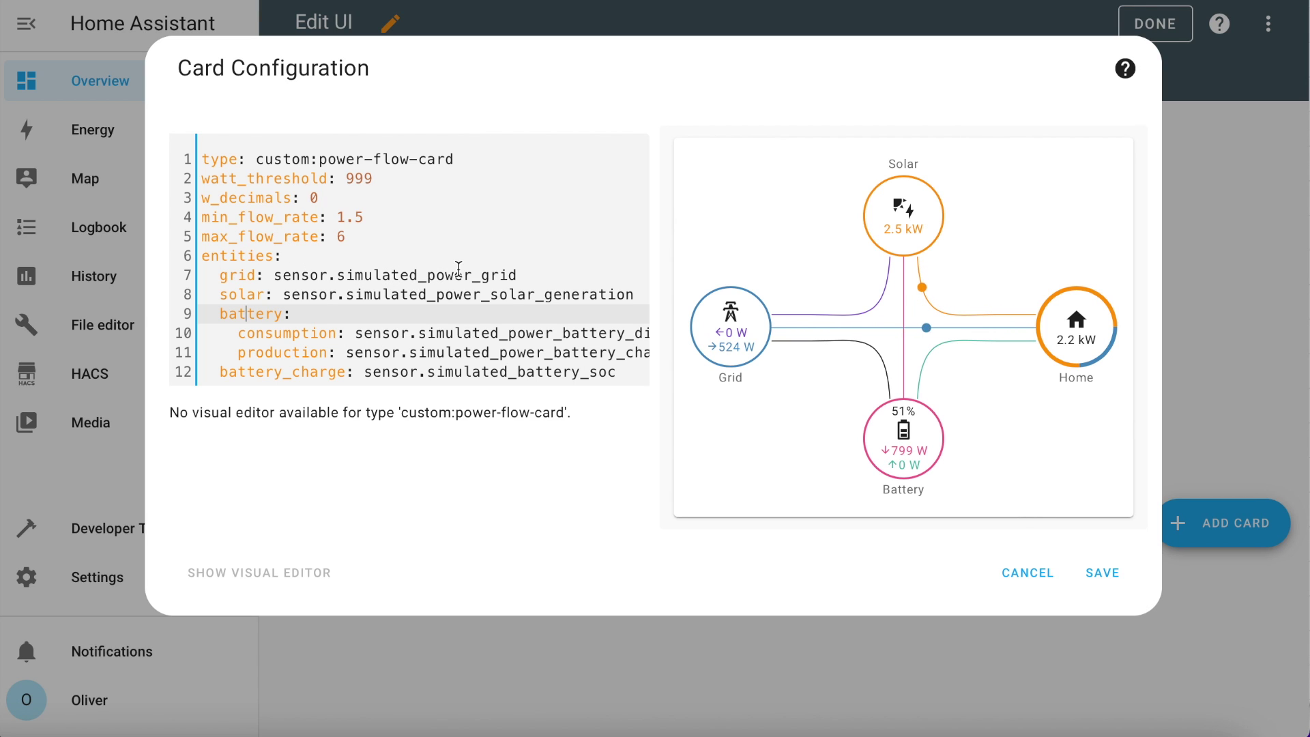
{"action": "double_click", "coordinate": [247, 276]}
{"action": "left_click_drag", "start_coordinate": [618, 372], "coordinate": [221, 374]}
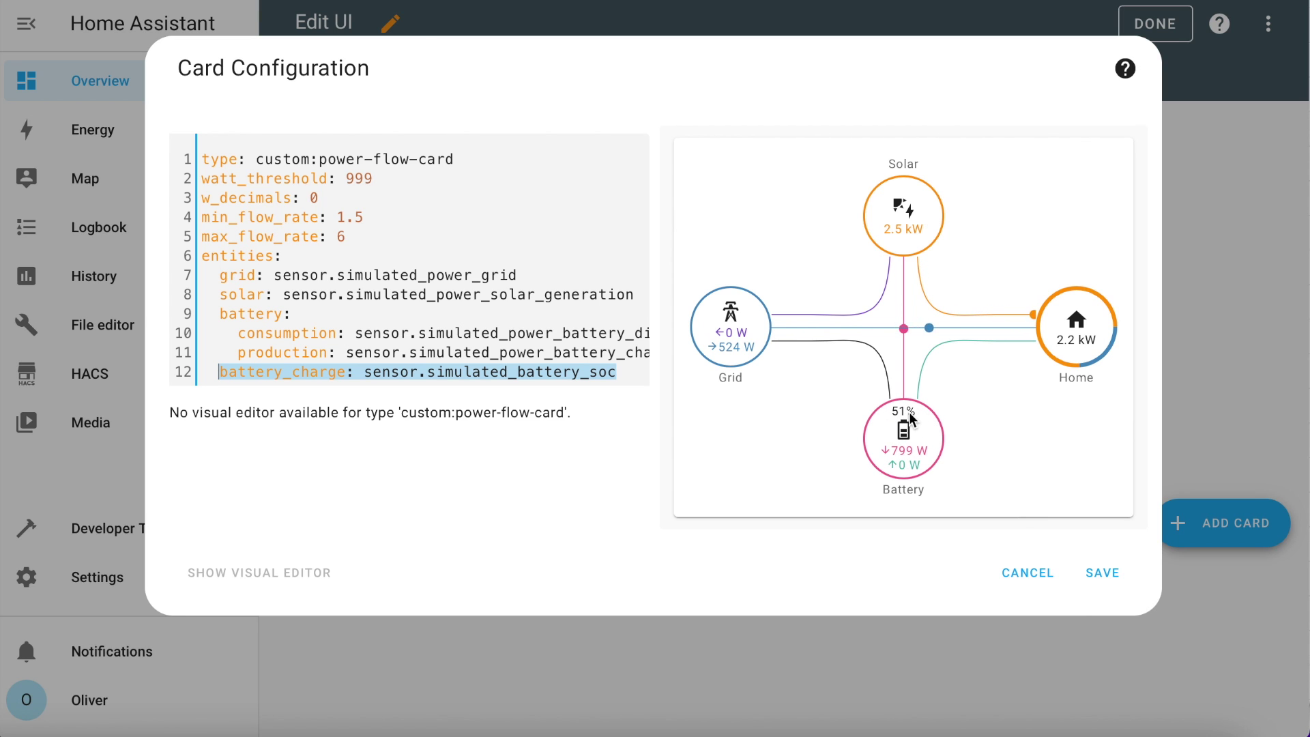
{"action": "left_click_drag", "start_coordinate": [346, 236], "coordinate": [199, 183]}
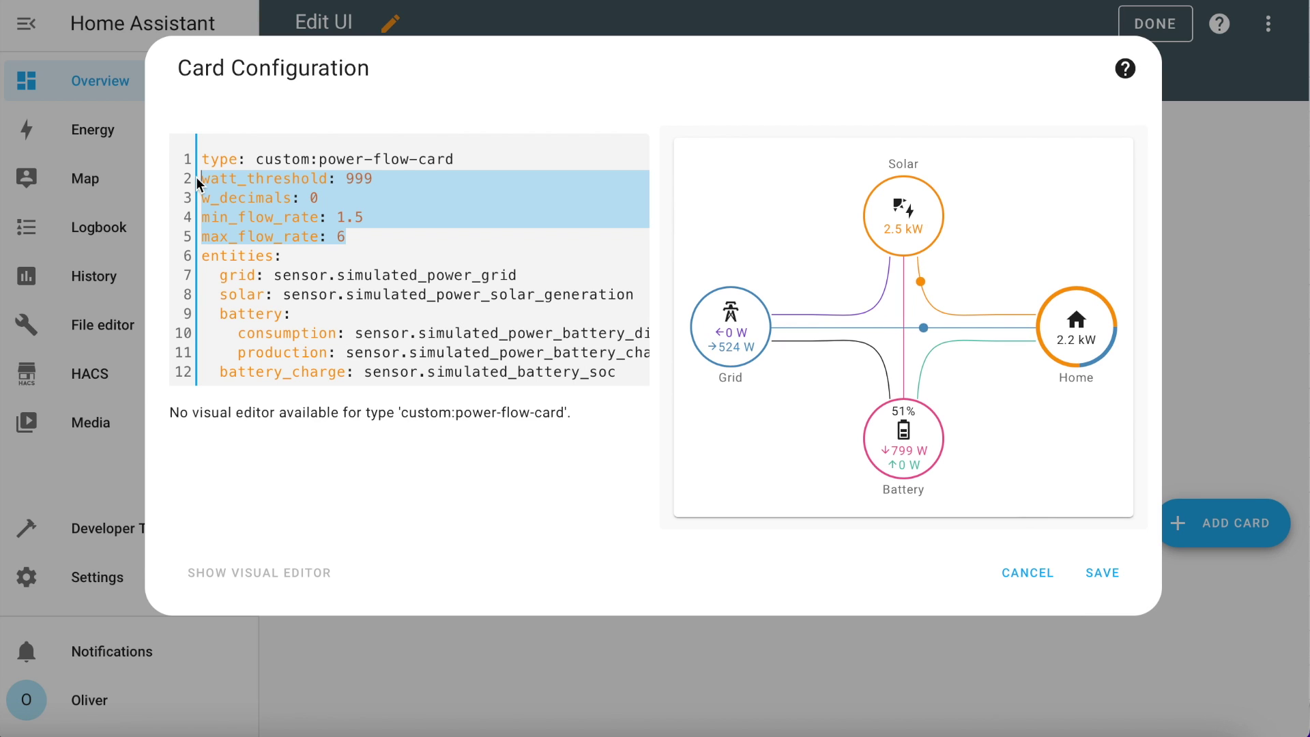